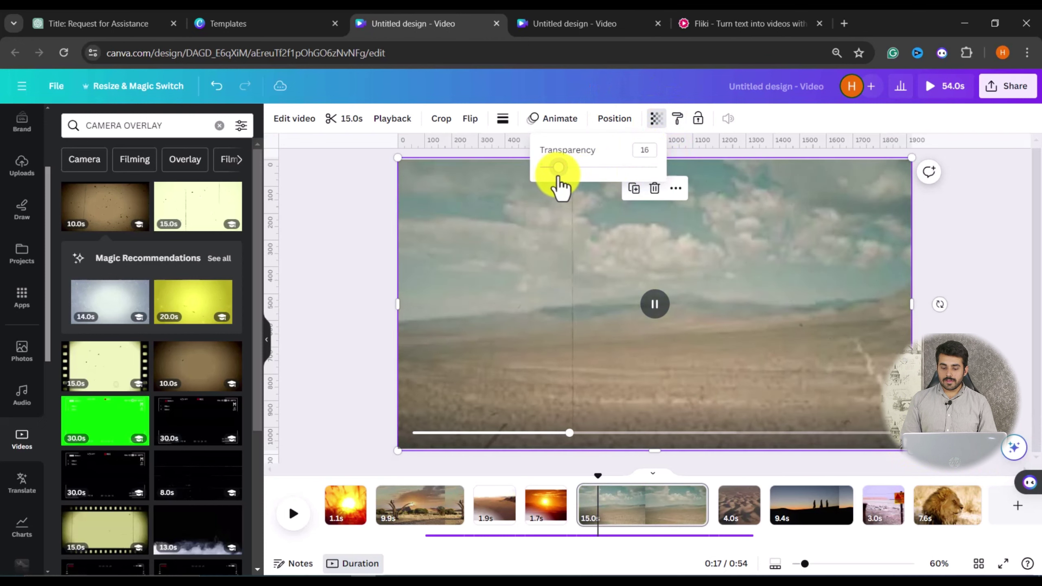
- Trim the film overlay on the fifth page, the desert plain, to 4.0 seconds
{"action": "left_click", "coordinate": [345, 119]}
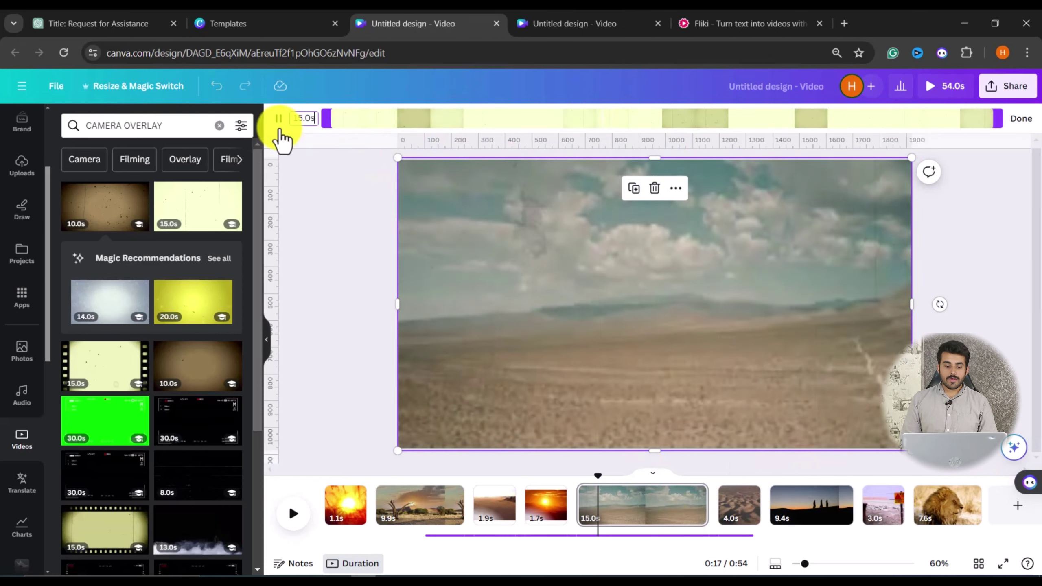
{"action": "type", "text": "4"}
{"action": "key", "text": "Return"}
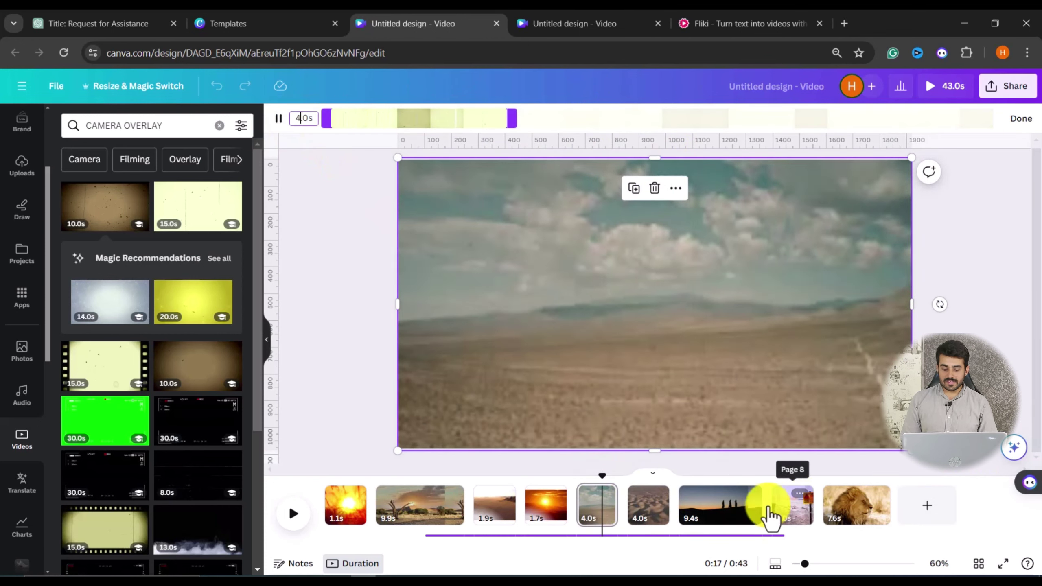
- Trim the overlay video on the page with the Danger Mines sign to 3.0 seconds
{"action": "left_click", "coordinate": [787, 520]}
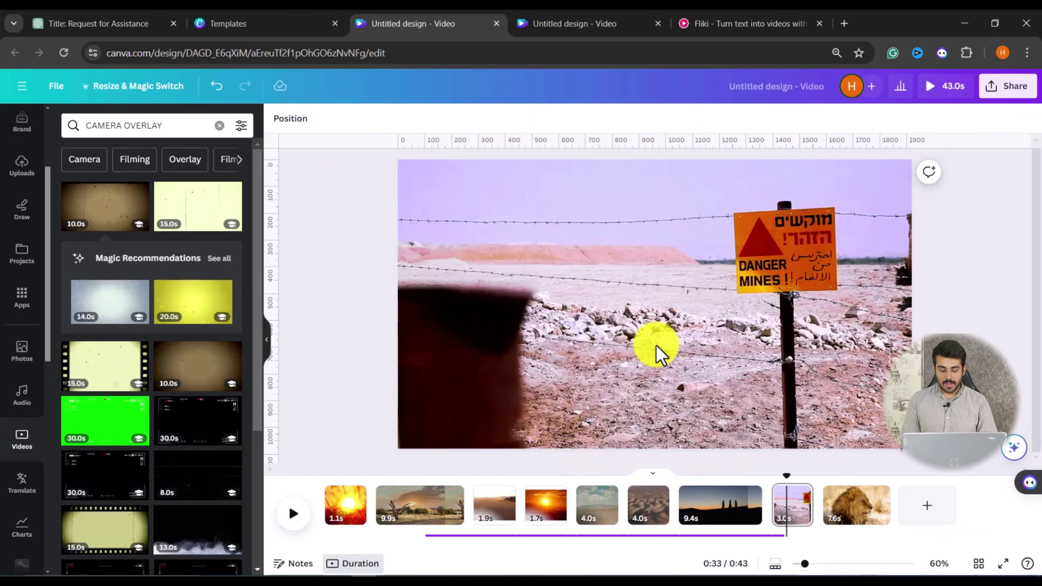
{"action": "left_click", "coordinate": [706, 391]}
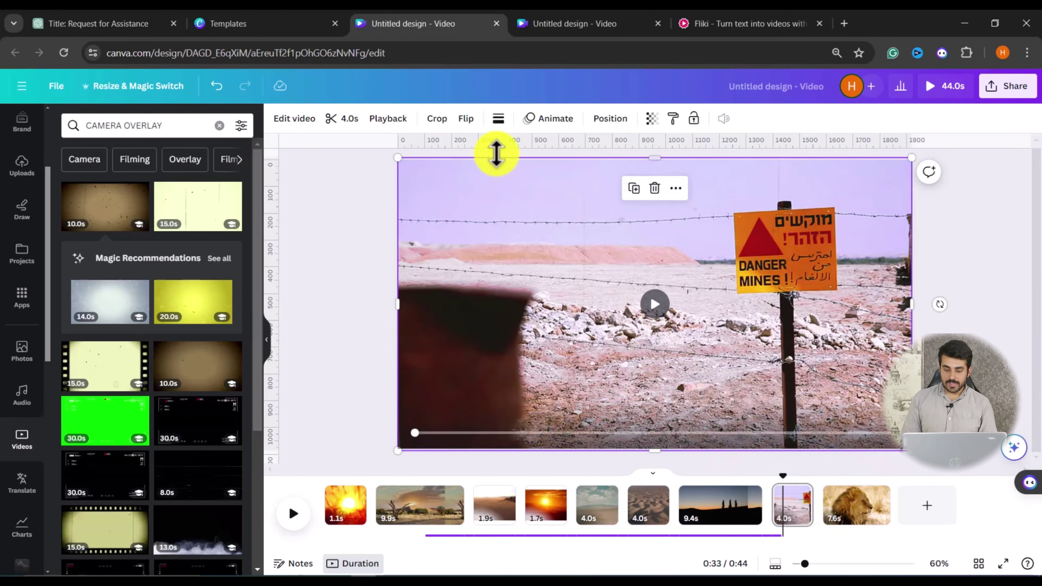
{"action": "left_click", "coordinate": [333, 120]}
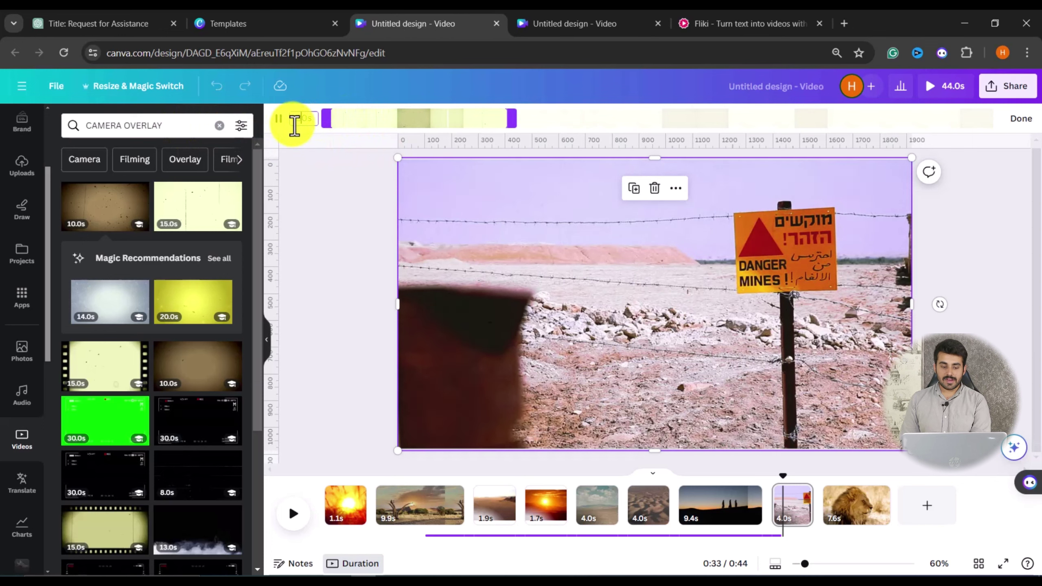
{"action": "type", "text": "15"}
{"action": "key", "text": "Return"}
{"action": "type", "text": "3"}
{"action": "key", "text": "Return"}
- Reposition the narration track so it starts at the fifth page, and shorten the final lion page to 7.0 seconds
{"action": "left_click_drag", "start_coordinate": [548, 528], "coordinate": [720, 537]}
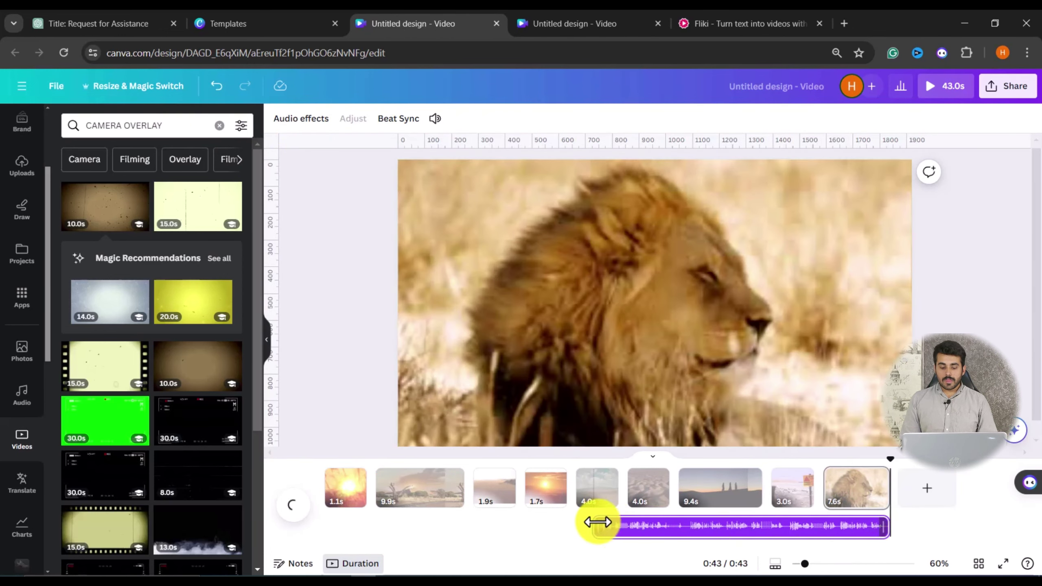
{"action": "left_click_drag", "start_coordinate": [873, 527], "coordinate": [884, 527]}
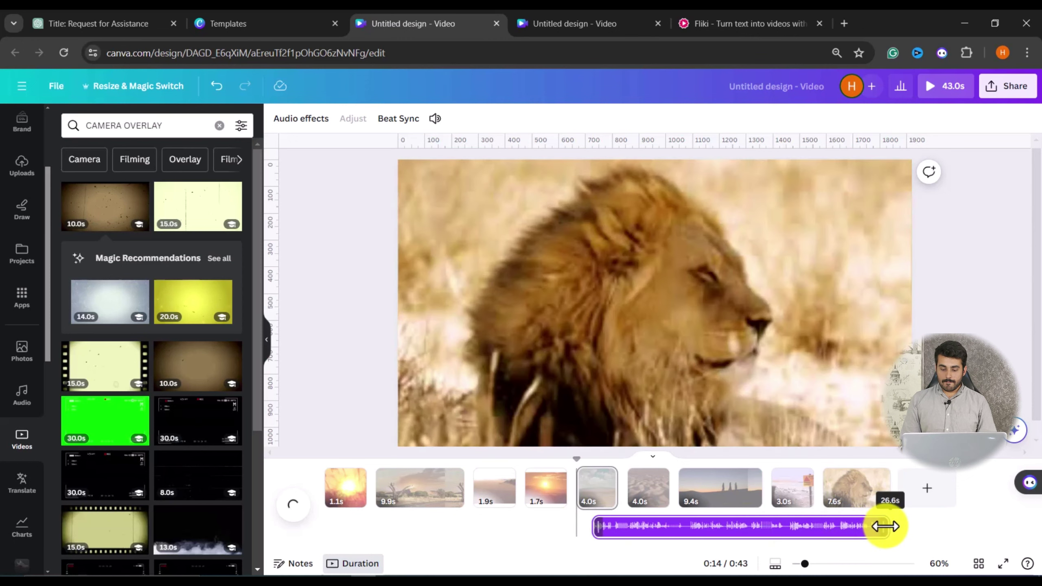
{"action": "left_click_drag", "start_coordinate": [595, 526], "coordinate": [590, 527]}
{"action": "left_click", "coordinate": [886, 493]}
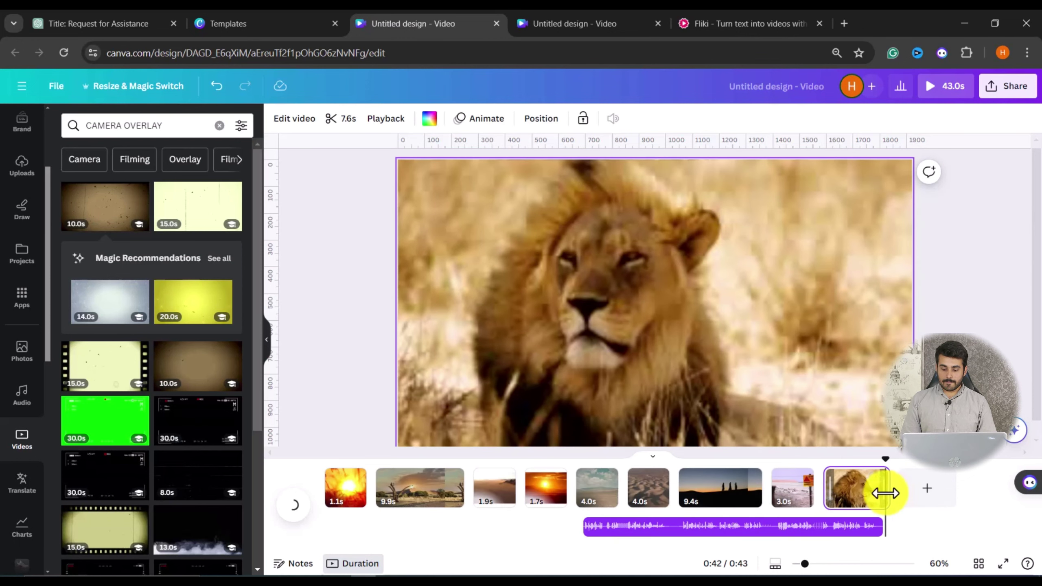
{"action": "left_click_drag", "start_coordinate": [878, 493], "coordinate": [877, 493]}
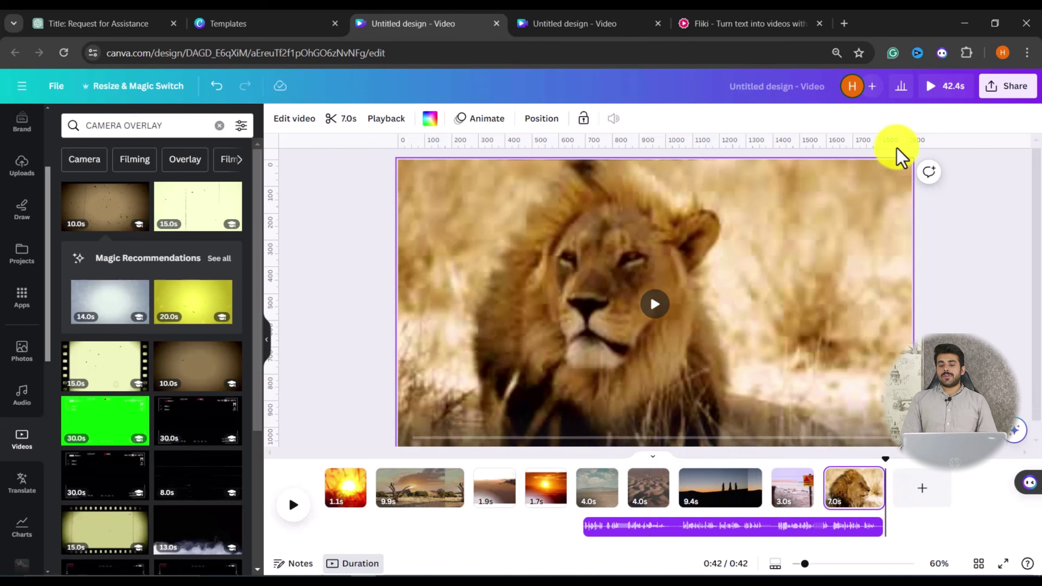
- Preview the whole video in full screen, then return to the editor
{"action": "left_click", "coordinate": [941, 87]}
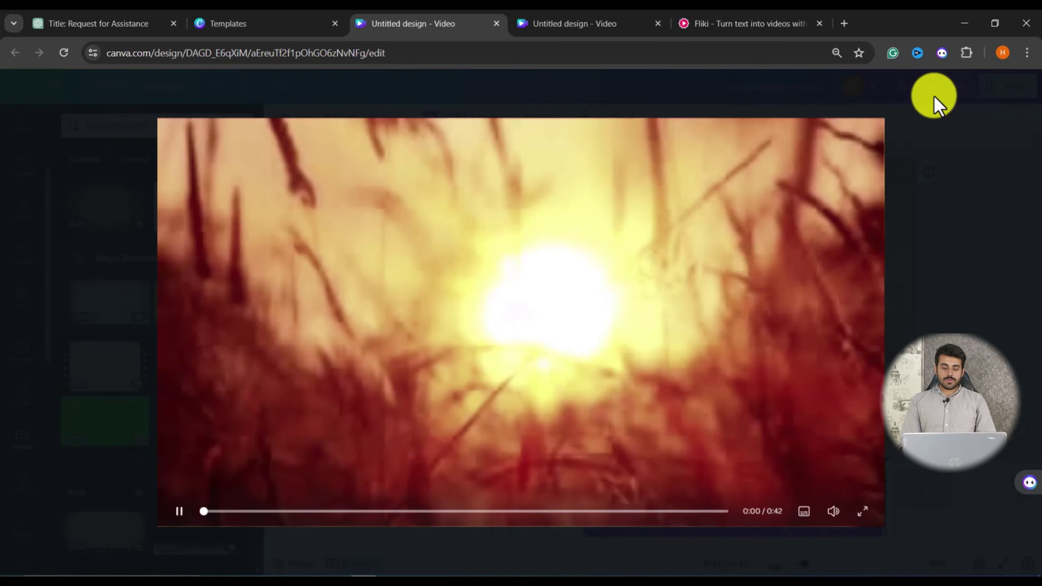
{"action": "left_click", "coordinate": [865, 513]}
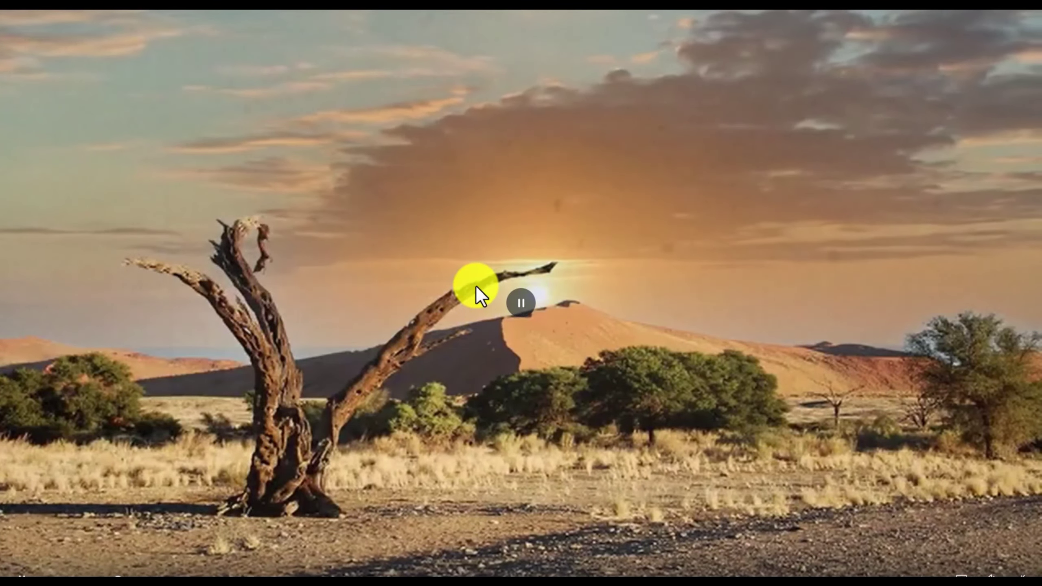
{"action": "key", "text": "Escape"}
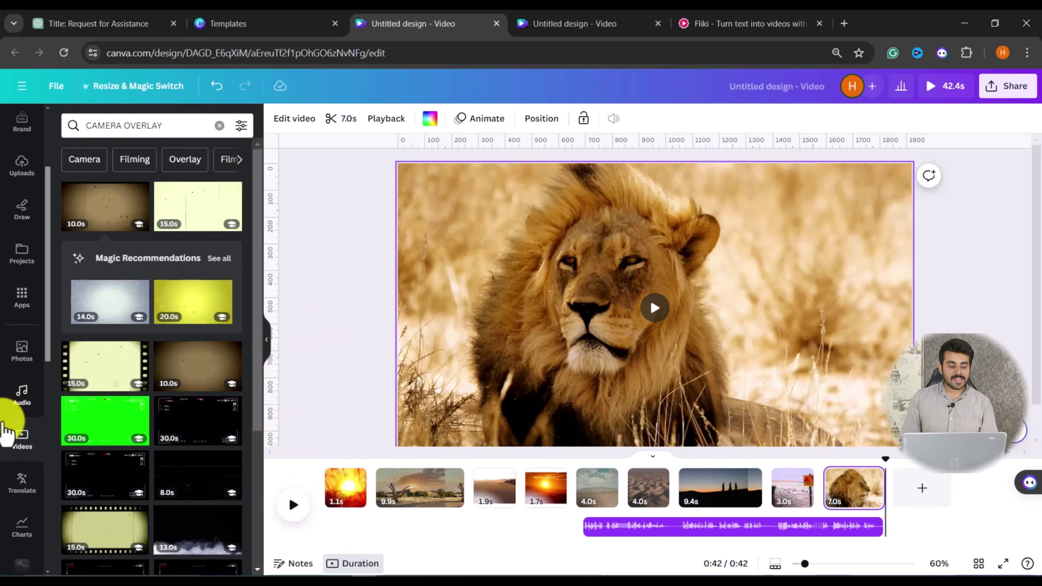
- Move the playhead to the start of the video and search the audio library for AIRY SWOOSH
{"action": "scroll", "coordinate": [25, 509], "scroll_direction": "up", "scroll_amount": 2}
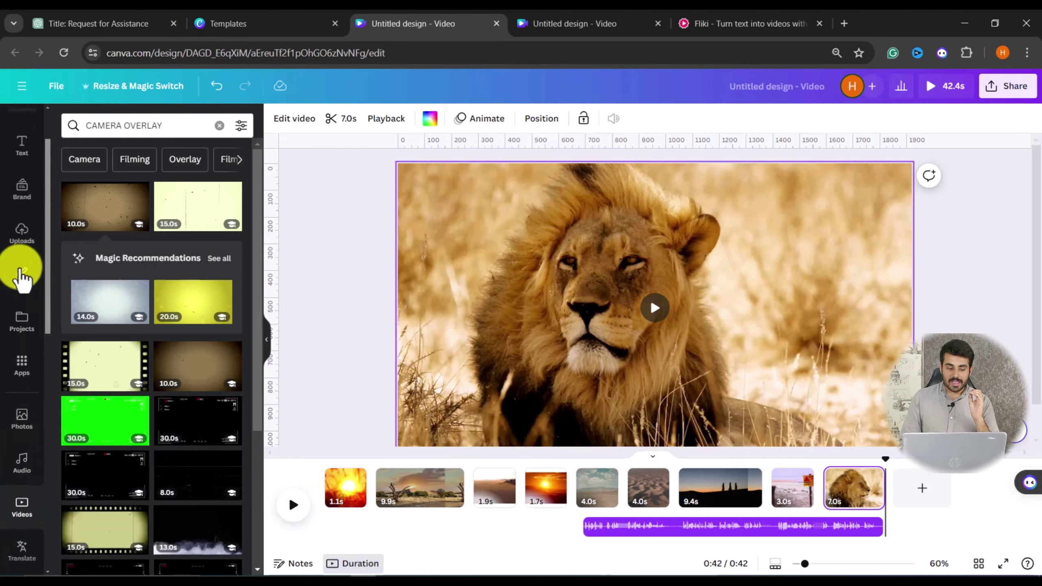
{"action": "scroll", "coordinate": [17, 258], "scroll_direction": "up", "scroll_amount": 2}
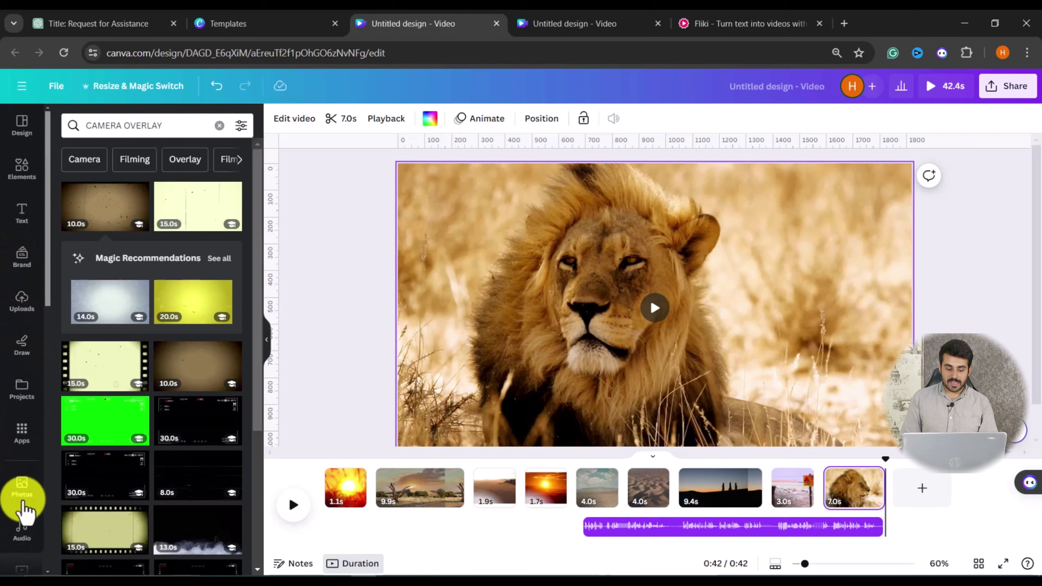
{"action": "left_click", "coordinate": [18, 549]}
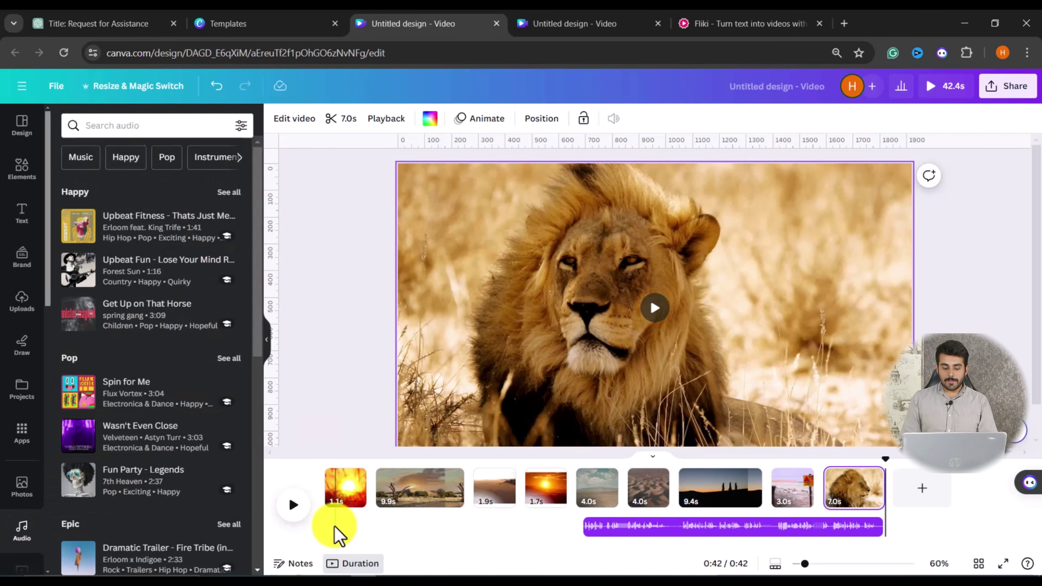
{"action": "left_click_drag", "start_coordinate": [883, 457], "coordinate": [302, 474]}
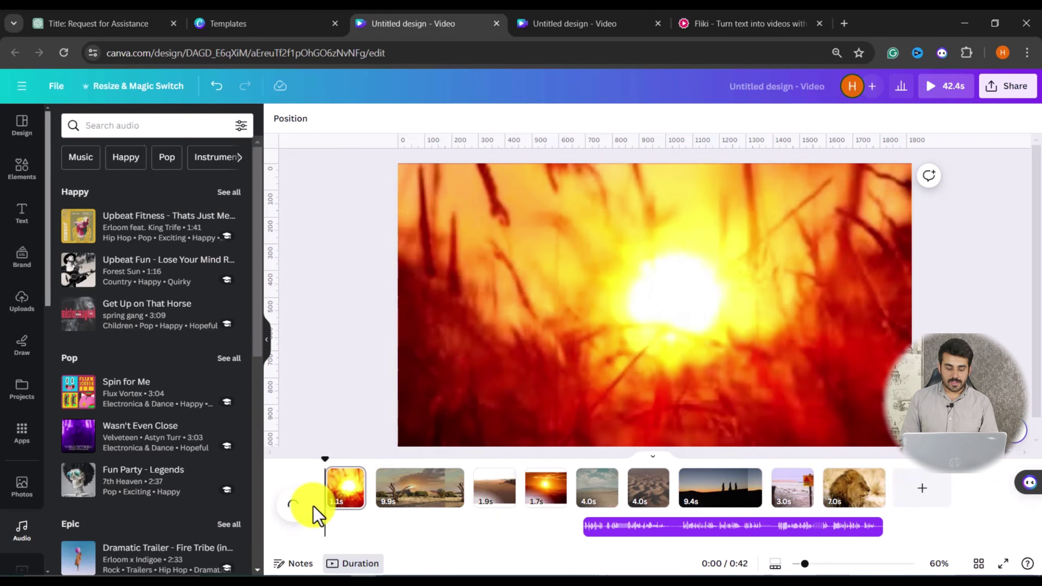
{"action": "left_click", "coordinate": [158, 123]}
{"action": "type", "text": "AIRY SWWP"}
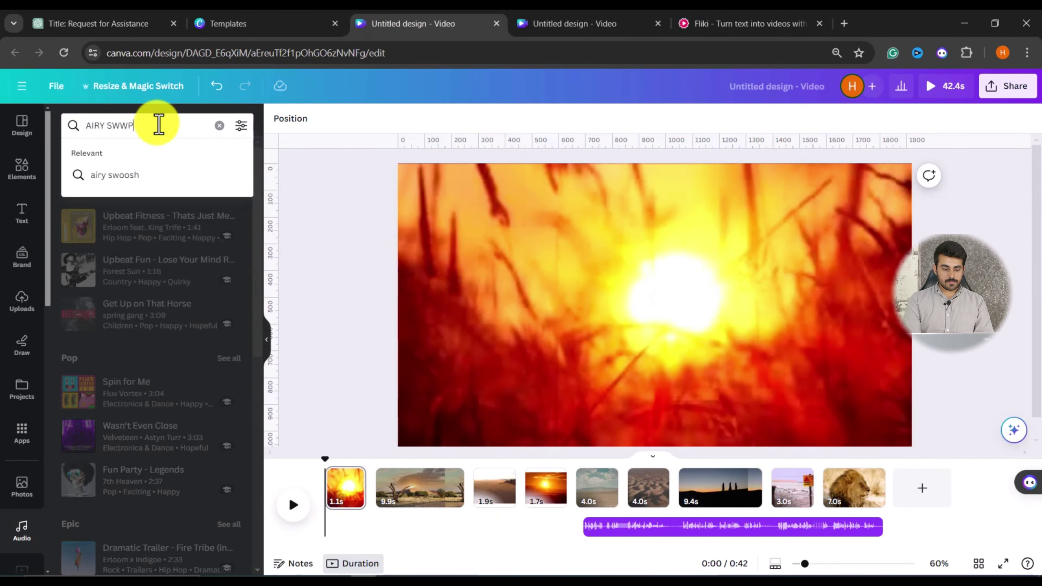
{"action": "type", "text": "SH"}
{"action": "key", "text": "Return"}
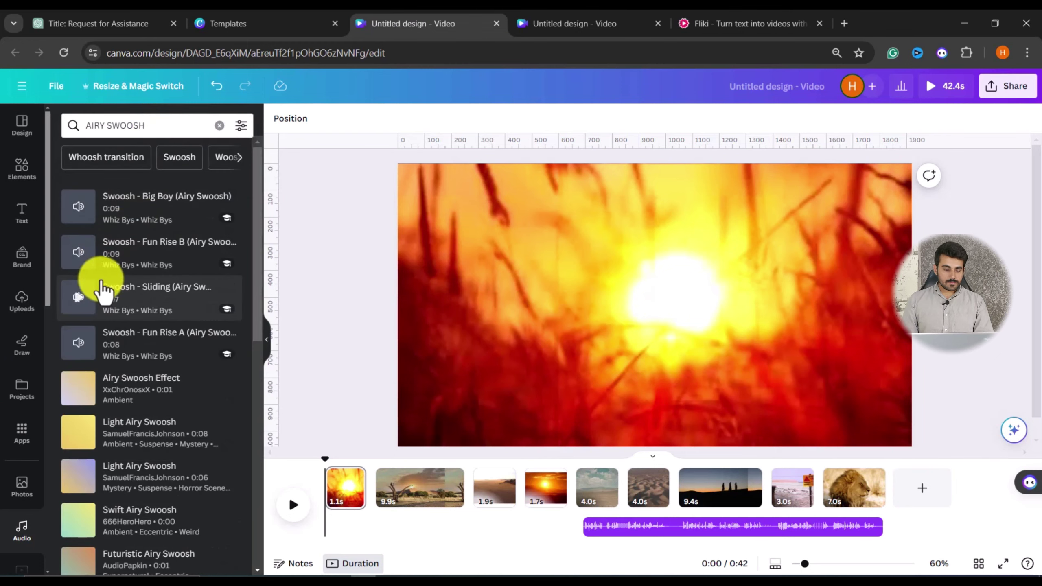
- Add the Airy Swoosh Effect sound under the first page and set its volume to 194
{"action": "left_click", "coordinate": [83, 390]}
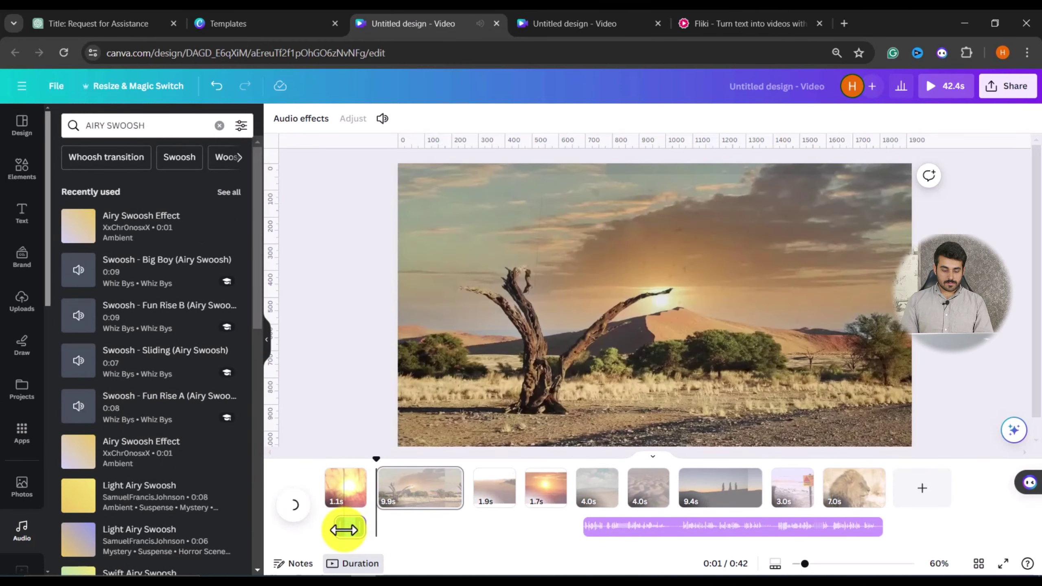
{"action": "left_click", "coordinate": [382, 119]}
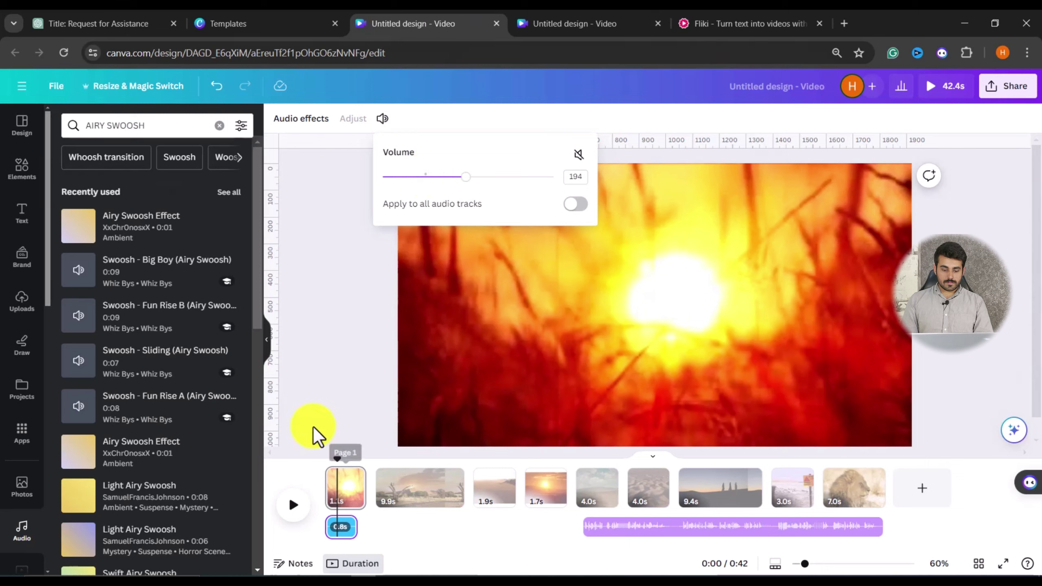
{"action": "left_click", "coordinate": [314, 439]}
- Add an uploaded audio clip on a separate track at the video's start, trimmed to 2.9 seconds, and play it back briefly
{"action": "left_click", "coordinate": [15, 316]}
{"action": "scroll", "coordinate": [112, 362], "scroll_direction": "down", "scroll_amount": 7}
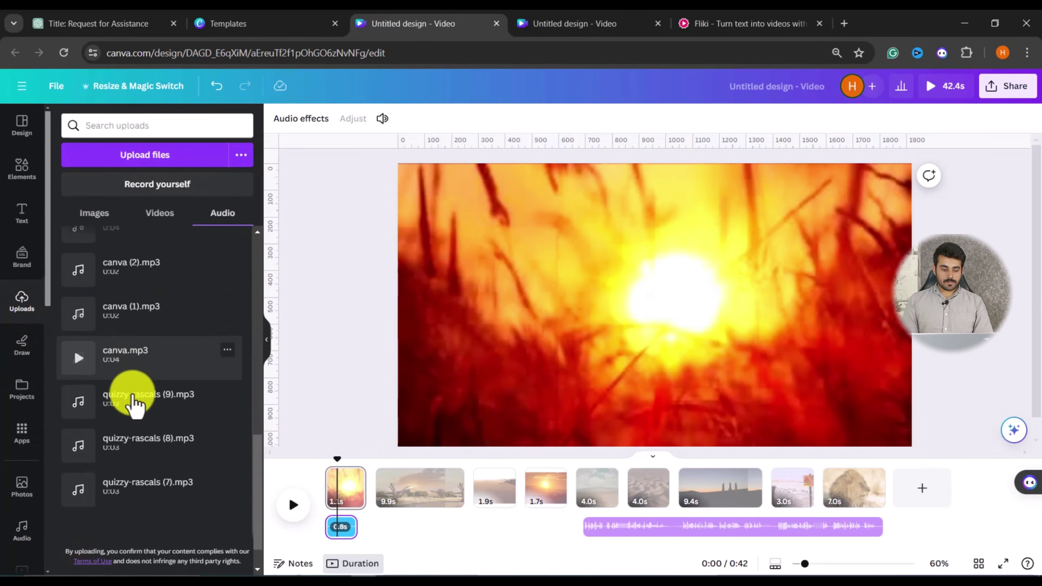
{"action": "scroll", "coordinate": [133, 394], "scroll_direction": "up", "scroll_amount": 10}
{"action": "left_click_drag", "start_coordinate": [139, 374], "coordinate": [356, 530]}
{"action": "left_click_drag", "start_coordinate": [378, 530], "coordinate": [328, 529]}
{"action": "left_click", "coordinate": [293, 509]}
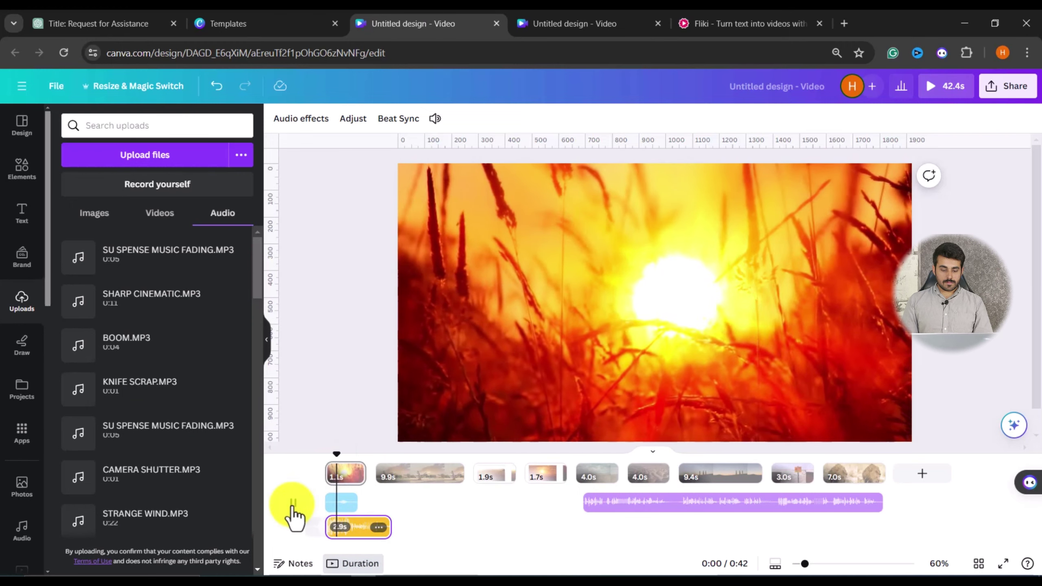
{"action": "left_click", "coordinate": [293, 508]}
- Add the uploaded CAMERA SHUTTER.MP3 sound and align it with the start of the second page
{"action": "scroll", "coordinate": [128, 364], "scroll_direction": "down", "scroll_amount": 2}
{"action": "left_click", "coordinate": [145, 365]}
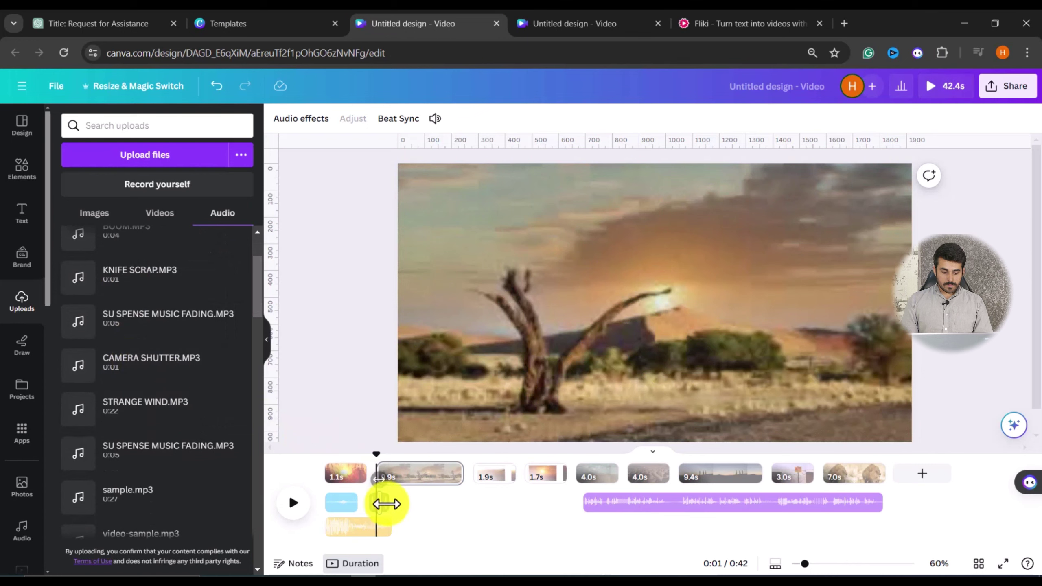
{"action": "scroll", "coordinate": [388, 504], "scroll_direction": "up", "scroll_amount": 6}
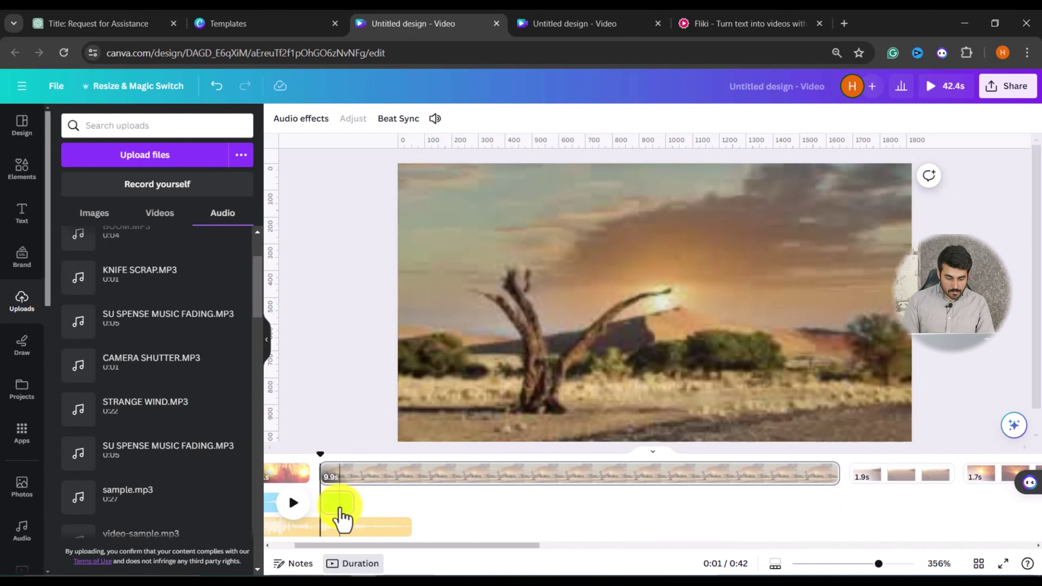
{"action": "left_click_drag", "start_coordinate": [337, 504], "coordinate": [394, 505]}
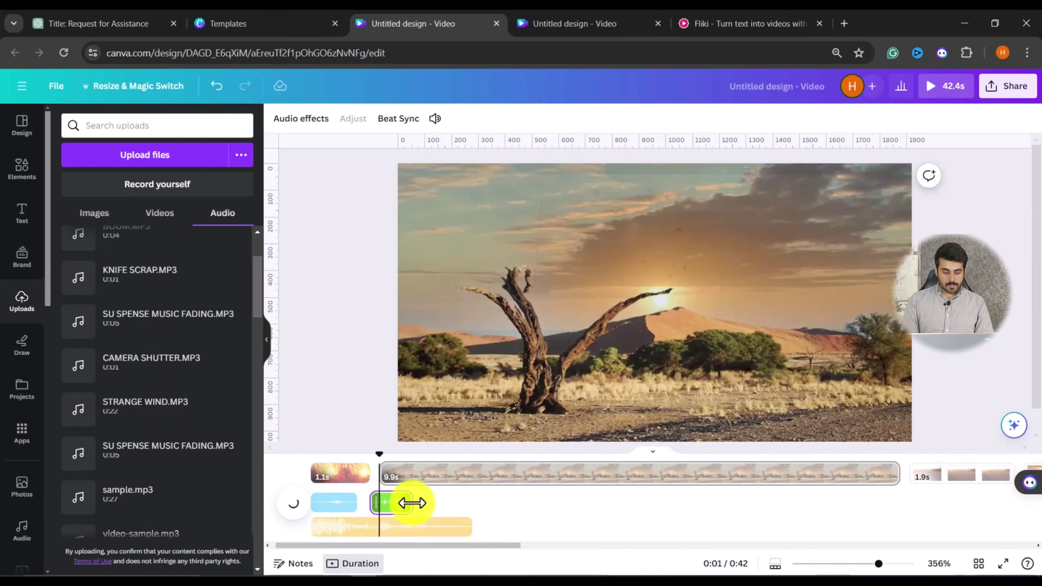
{"action": "left_click_drag", "start_coordinate": [380, 466], "coordinate": [460, 465]}
- Trim the second page's overlay video to 1.0 second and realign the narration track with the end of the video
{"action": "left_click", "coordinate": [573, 477]}
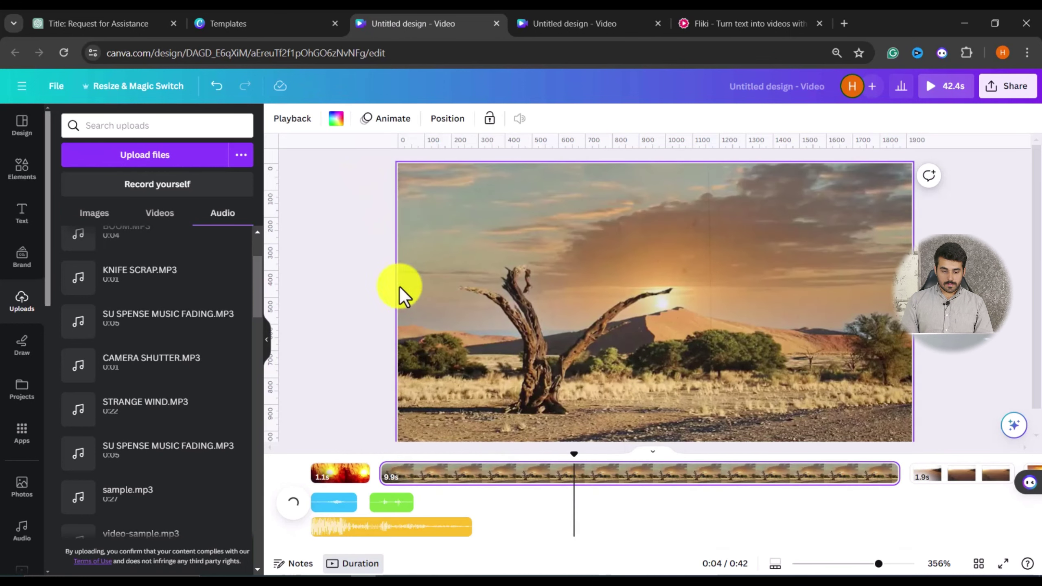
{"action": "left_click", "coordinate": [295, 119]}
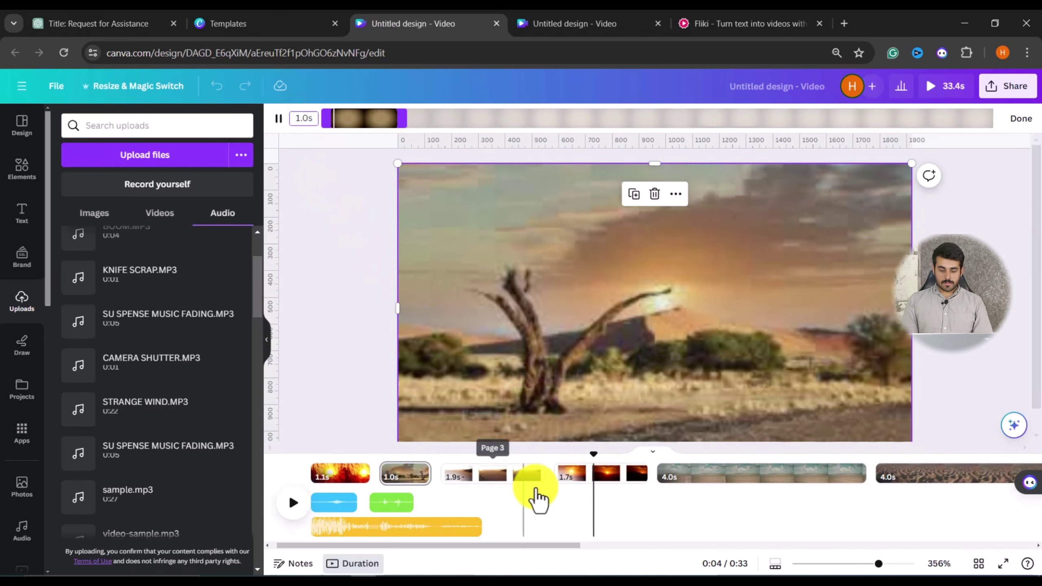
{"action": "left_click_drag", "start_coordinate": [707, 500], "coordinate": [509, 503]}
{"action": "left_click_drag", "start_coordinate": [937, 502], "coordinate": [1021, 508]}
- Add CAMERA SHUTTER.MP3 at the start of the third page and at the start of the fourth page
{"action": "left_click_drag", "start_coordinate": [285, 459], "coordinate": [221, 457]}
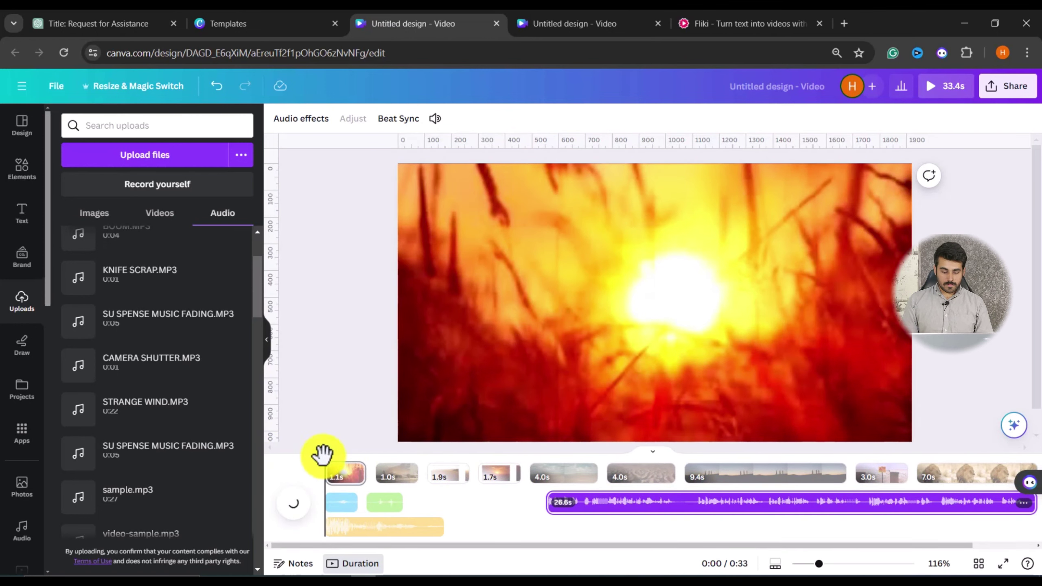
{"action": "left_click_drag", "start_coordinate": [324, 452], "coordinate": [479, 468]}
{"action": "left_click", "coordinate": [140, 370]}
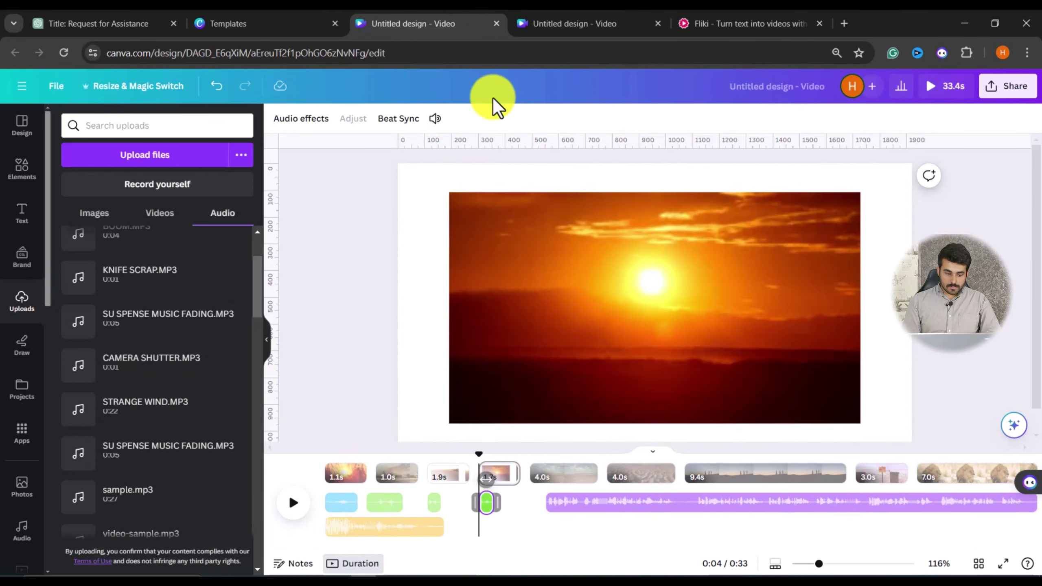
- Make the sunset clip on the fourth page fill the whole page as its background
{"action": "left_click", "coordinate": [632, 331]}
{"action": "right_click", "coordinate": [518, 289]}
{"action": "left_click", "coordinate": [574, 530]}
- Add the uploaded SHARP CINEMATIC.MP3 on its own track and trim it to 7.3 seconds, from the second page into the fifth
{"action": "mouse_move", "coordinate": [480, 454]}
{"action": "left_mouse_down"}
{"action": "mouse_move", "coordinate": [496, 457]}
{"action": "mouse_move", "coordinate": [477, 472]}
{"action": "left_mouse_up"}
{"action": "scroll", "coordinate": [158, 372], "scroll_direction": "up", "scroll_amount": 3}
{"action": "left_click_drag", "start_coordinate": [148, 324], "coordinate": [366, 533]}
{"action": "left_click_drag", "start_coordinate": [598, 520], "coordinate": [573, 507]}
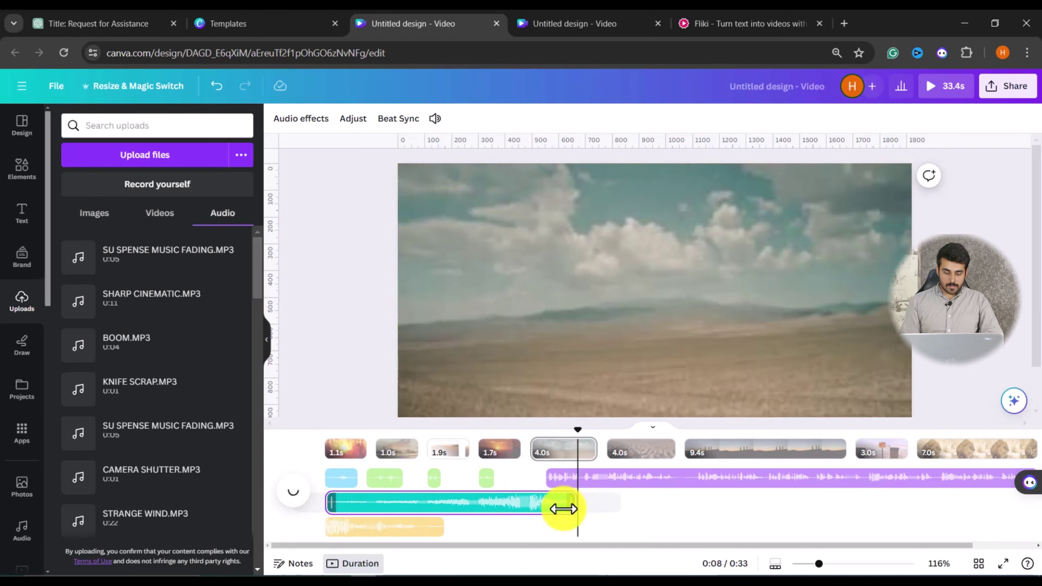
{"action": "left_click_drag", "start_coordinate": [328, 505], "coordinate": [387, 503]}
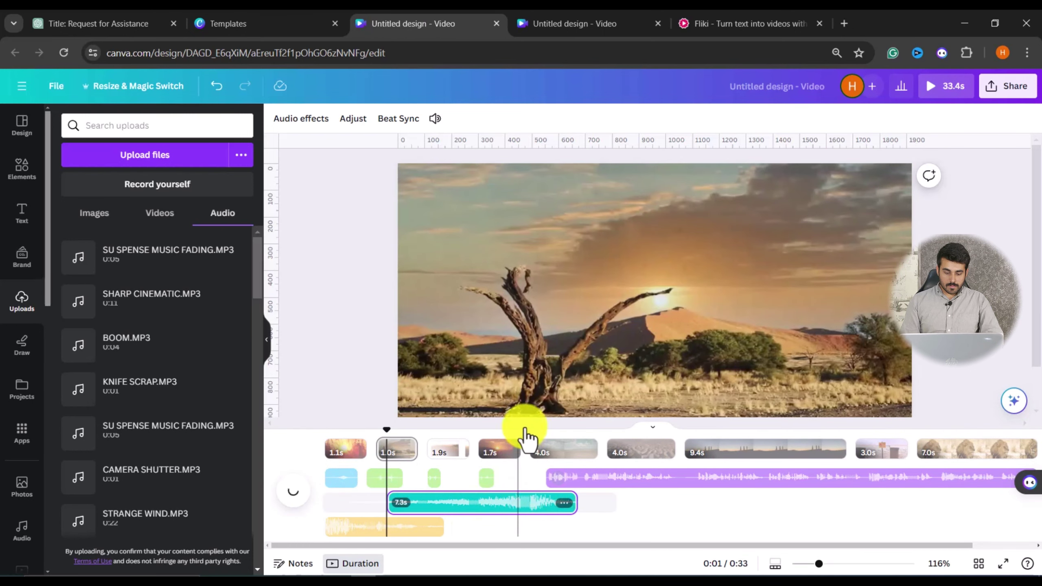
- Split the SHARP CINEMATIC.MP3 clip within the fourth page and set the volume of its first part to 10
{"action": "left_click_drag", "start_coordinate": [380, 429], "coordinate": [500, 440]}
{"action": "key", "text": "s"}
{"action": "left_click", "coordinate": [479, 508]}
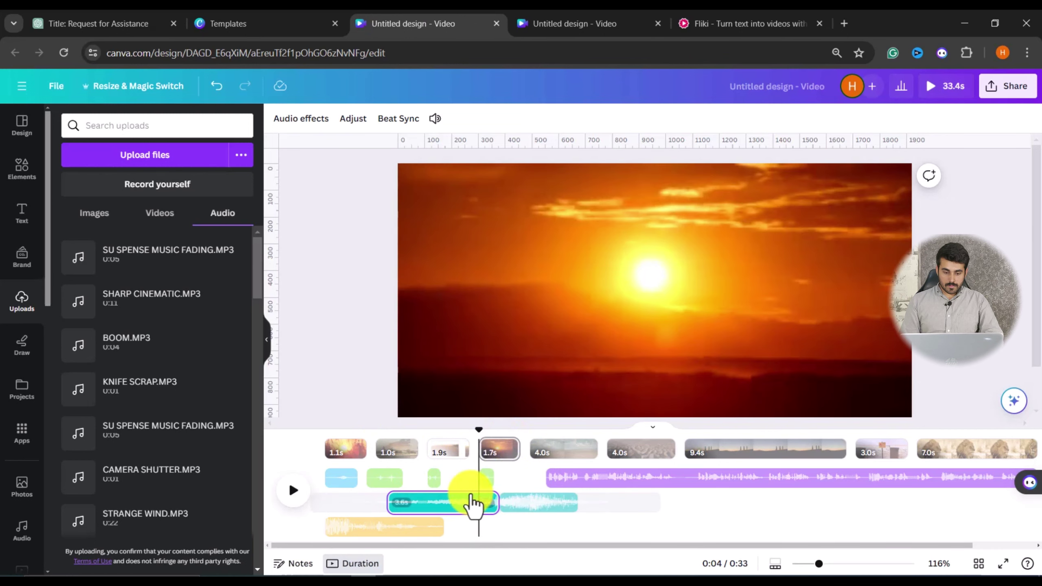
{"action": "left_click", "coordinate": [435, 120]}
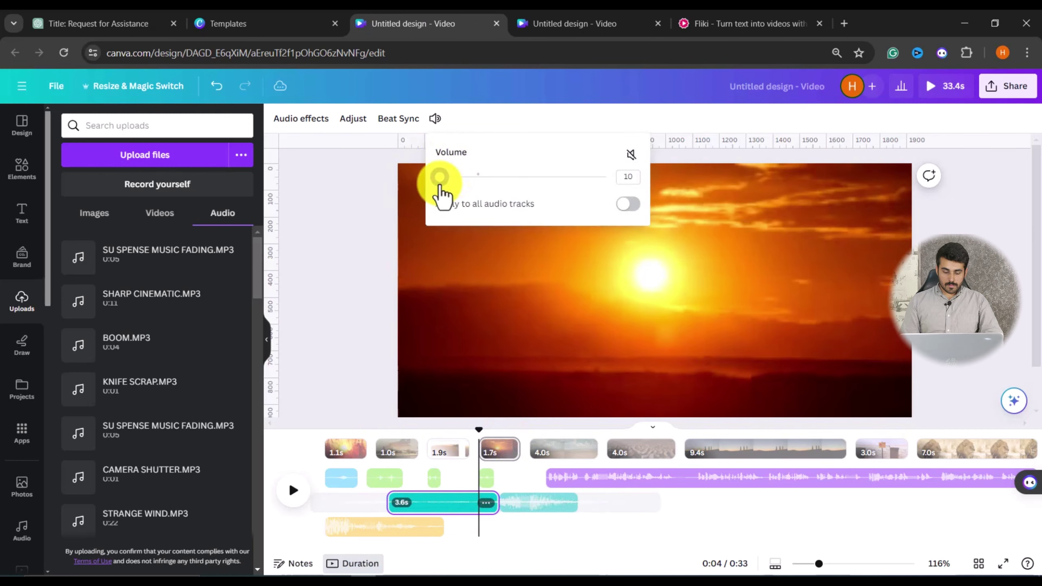
- Search the audio library for CINEMATIC SUSPENSE and add the 8-second Cinematic Suspenseful Sting to the timeline near the end of the third page
{"action": "left_click_drag", "start_coordinate": [480, 431], "coordinate": [460, 448]}
{"action": "left_click", "coordinate": [22, 534]}
{"action": "triple_click", "coordinate": [138, 127]}
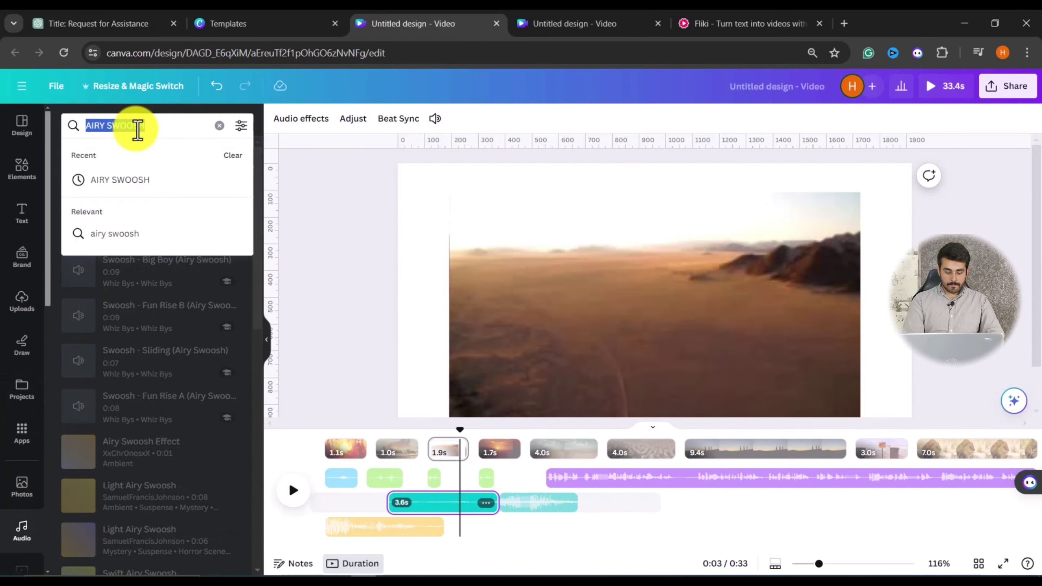
{"action": "type", "text": "CINEMATIC SUSPENSE"}
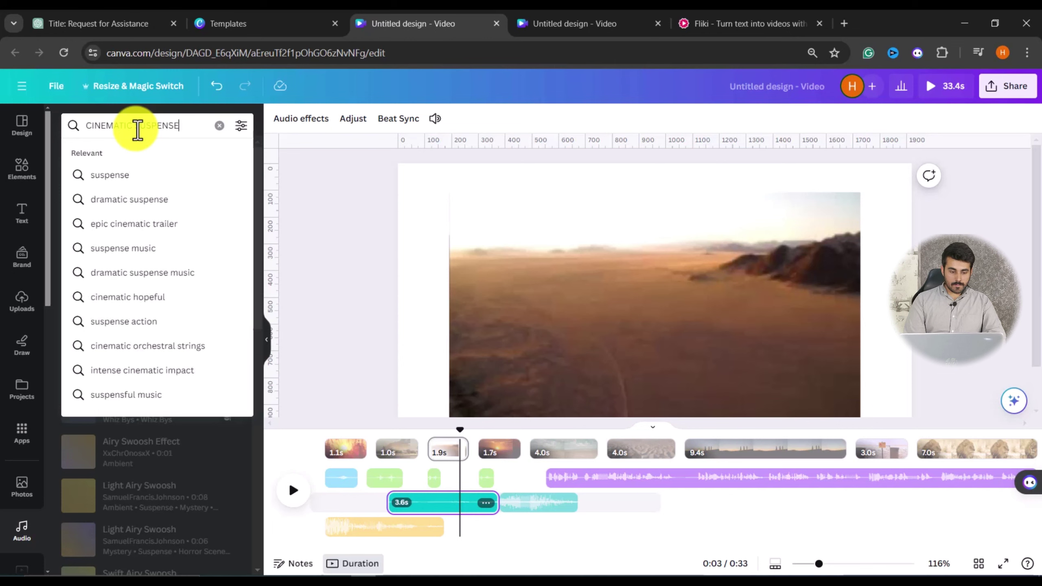
{"action": "key", "text": "Return"}
{"action": "left_click_drag", "start_coordinate": [116, 211], "coordinate": [531, 524]}
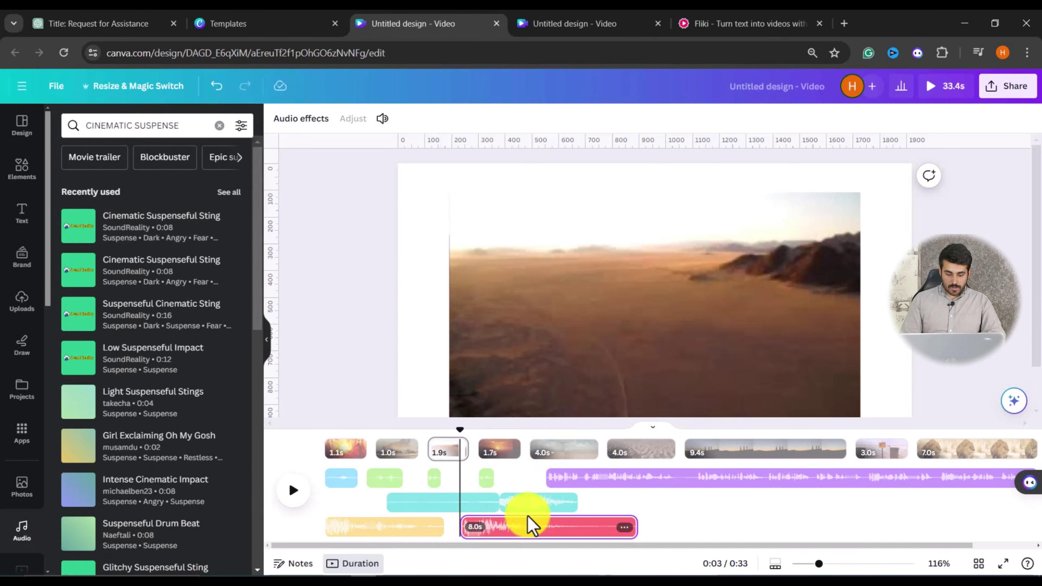
- Preview the Cinematic Suspenseful Sting with the other audio and move it to start within the fourth page
{"action": "key", "text": "space"}
{"action": "left_click_drag", "start_coordinate": [460, 434], "coordinate": [448, 435]}
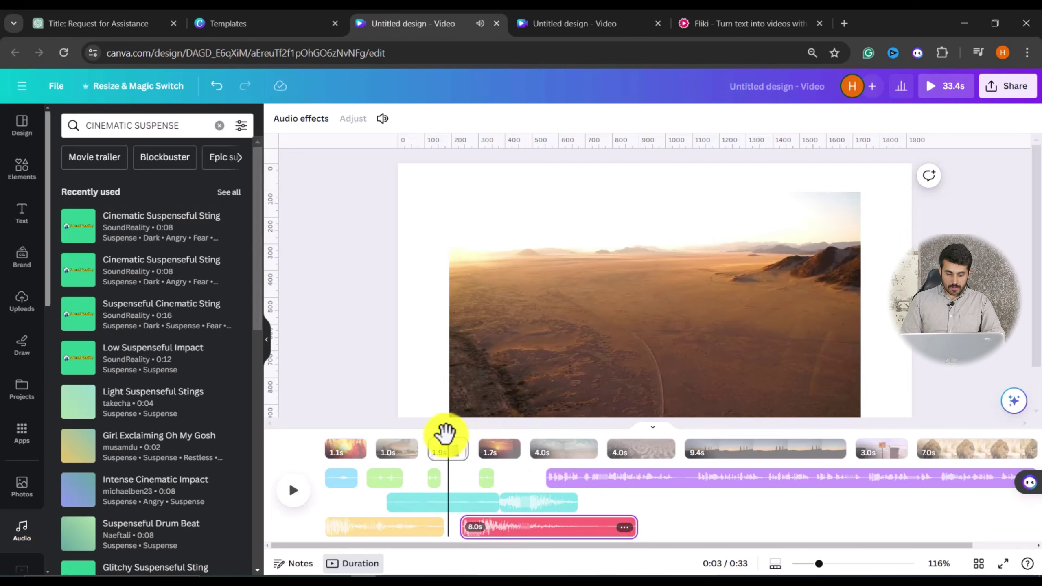
{"action": "left_click", "coordinate": [303, 492]}
{"action": "left_click", "coordinate": [304, 492]}
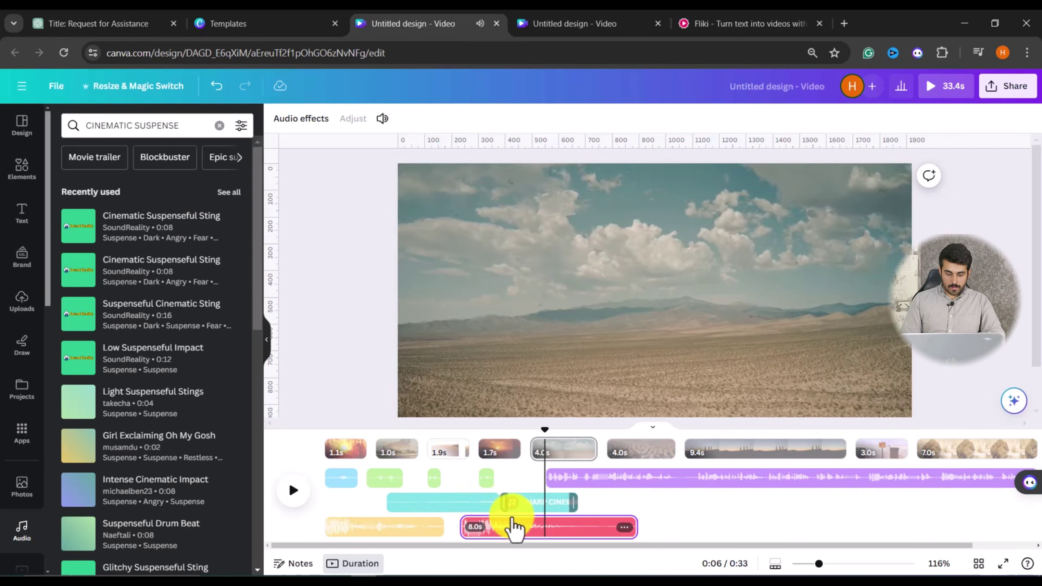
{"action": "left_click_drag", "start_coordinate": [512, 522], "coordinate": [551, 527]}
{"action": "left_click_drag", "start_coordinate": [499, 431], "coordinate": [482, 431]}
{"action": "key", "text": "space"}
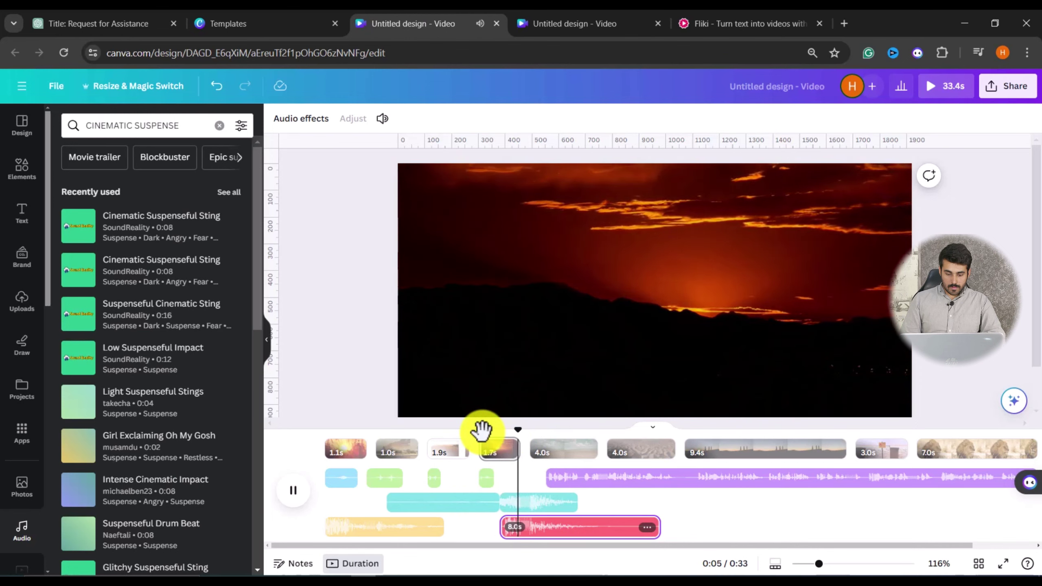
{"action": "key", "text": "space"}
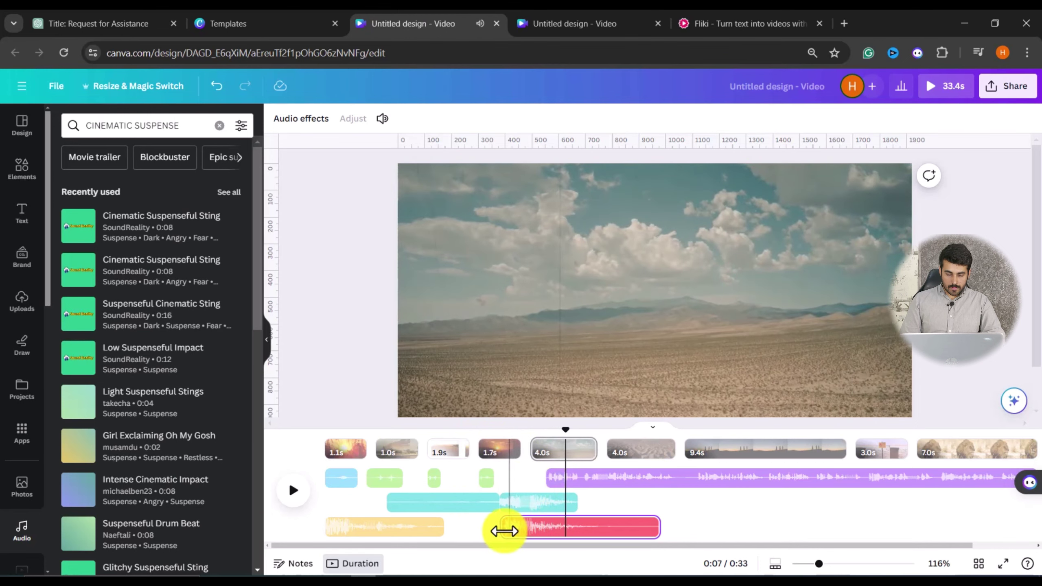
{"action": "left_click_drag", "start_coordinate": [505, 531], "coordinate": [489, 529]}
- Lower the volume of the second SHARP CINEMATIC.MP3 part and nudge the suspenseful sting slightly later within the fourth page
{"action": "left_click", "coordinate": [517, 504]}
{"action": "left_click", "coordinate": [435, 118]}
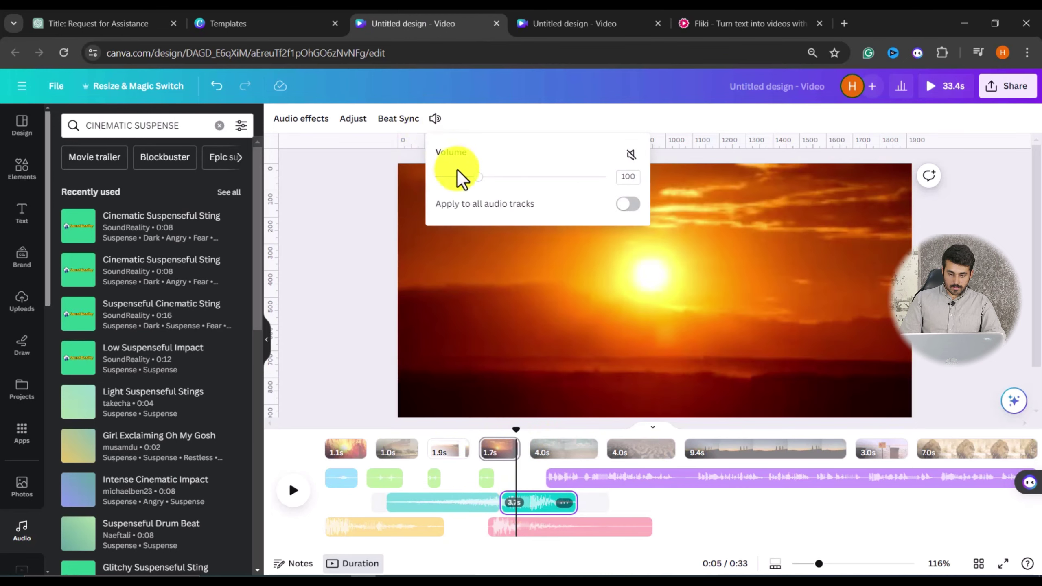
{"action": "left_click_drag", "start_coordinate": [516, 532], "coordinate": [523, 521]}
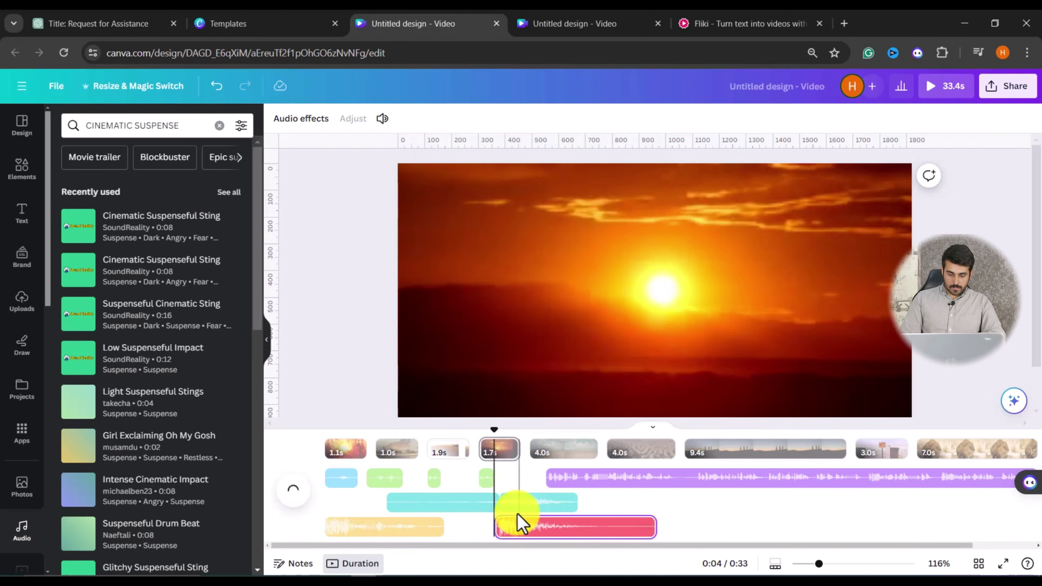
{"action": "left_click_drag", "start_coordinate": [494, 434], "coordinate": [502, 435]}
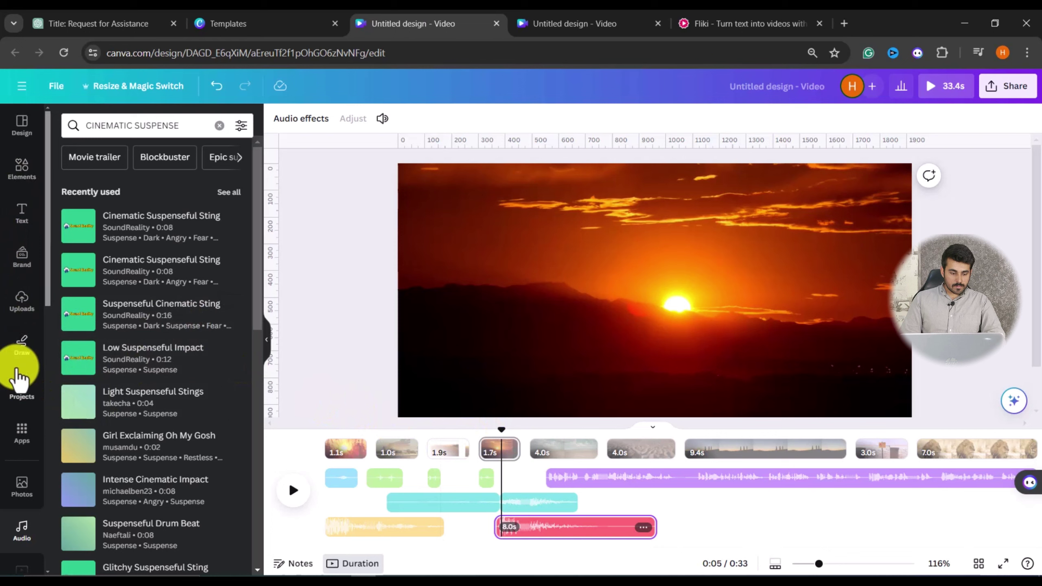
- Add the uploaded KNIFE SCRAP.MP3 near the middle of the fourth page and check it against the fifth page
{"action": "left_click", "coordinate": [21, 302]}
{"action": "scroll", "coordinate": [128, 391], "scroll_direction": "down", "scroll_amount": 1}
{"action": "left_click", "coordinate": [140, 351]}
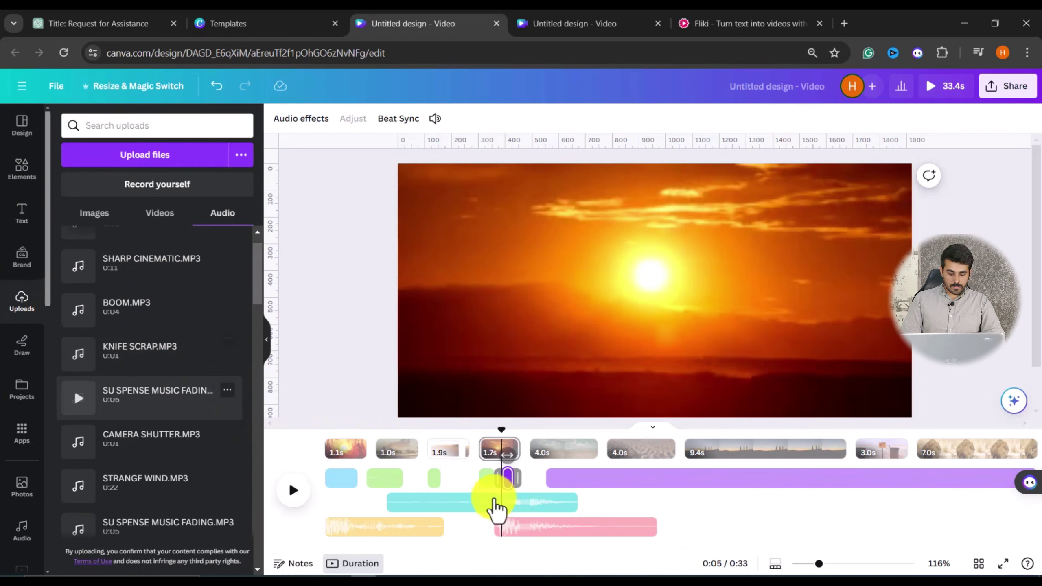
{"action": "left_click", "coordinate": [541, 450]}
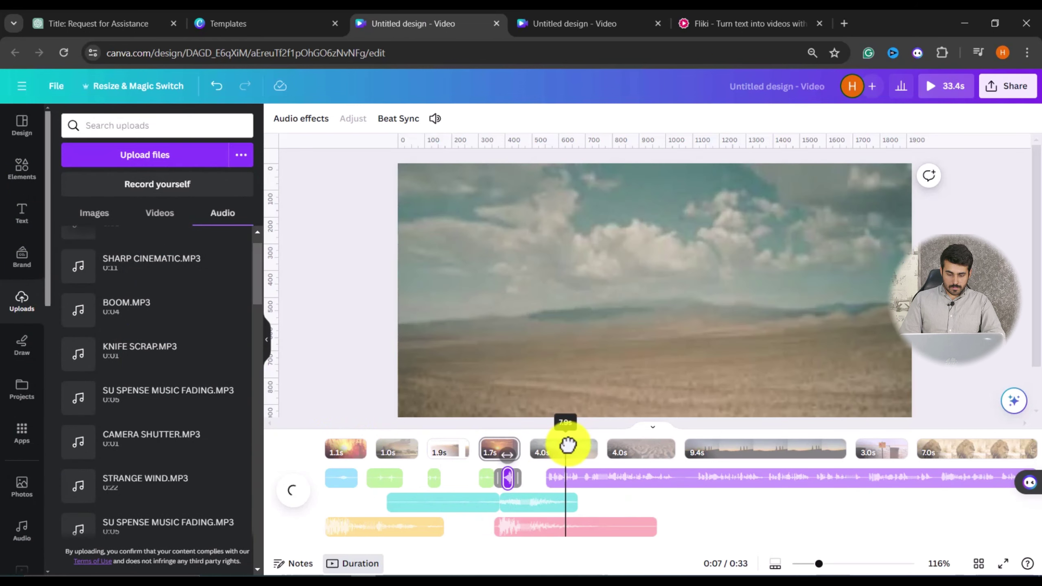
- Add STRANGE WIND.MP3 on its own track from the start of the video and set its volume to 54
{"action": "scroll", "coordinate": [125, 353], "scroll_direction": "down", "scroll_amount": 3}
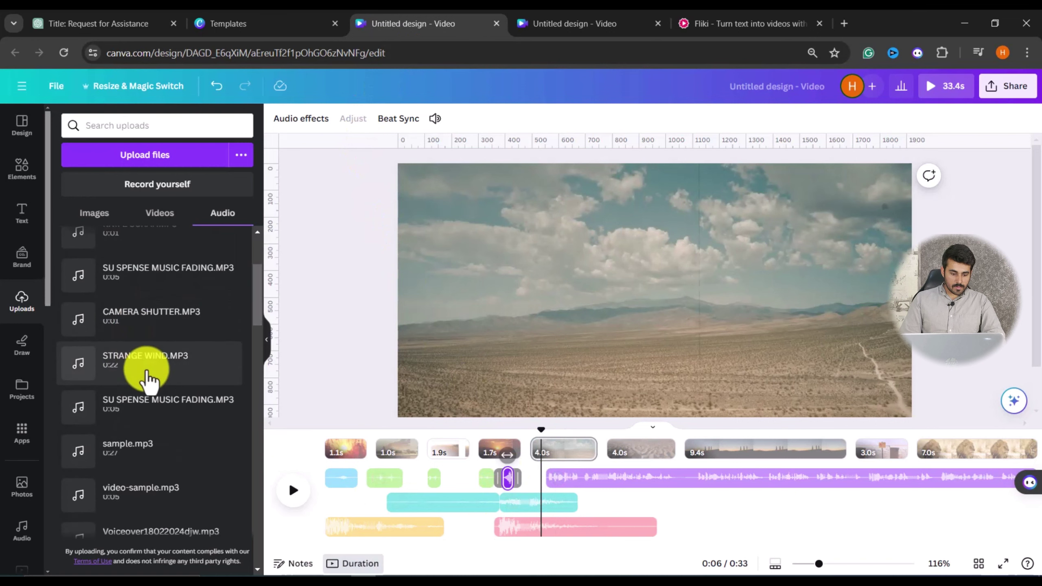
{"action": "left_click_drag", "start_coordinate": [541, 431], "coordinate": [214, 437]}
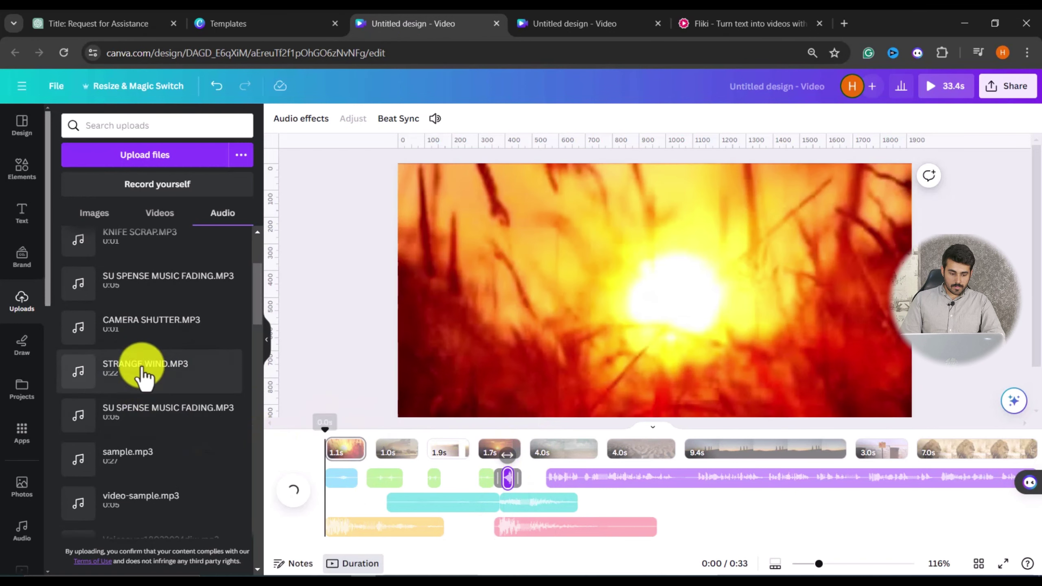
{"action": "left_click", "coordinate": [140, 386]}
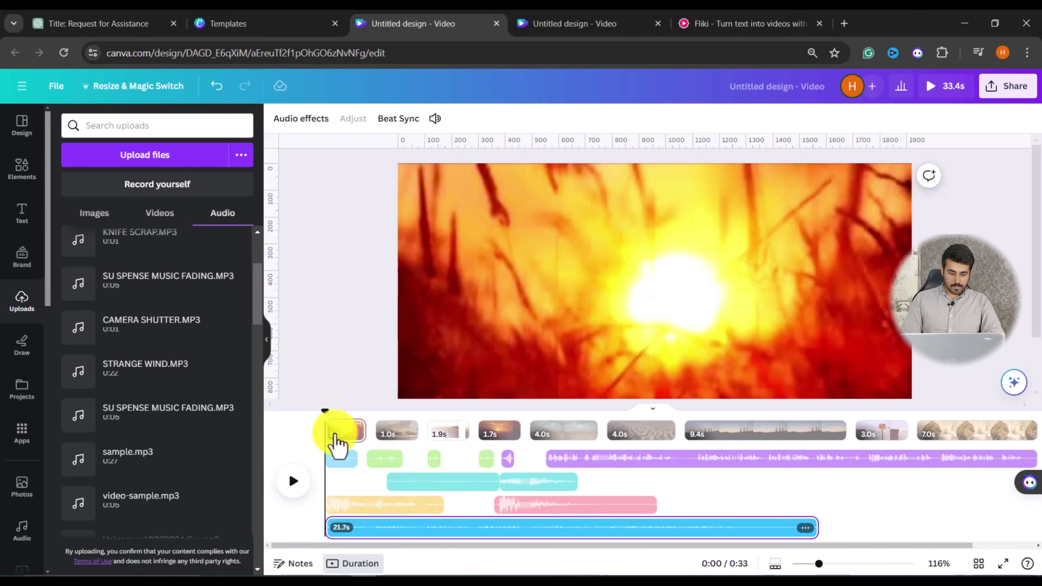
{"action": "left_click", "coordinate": [434, 119]}
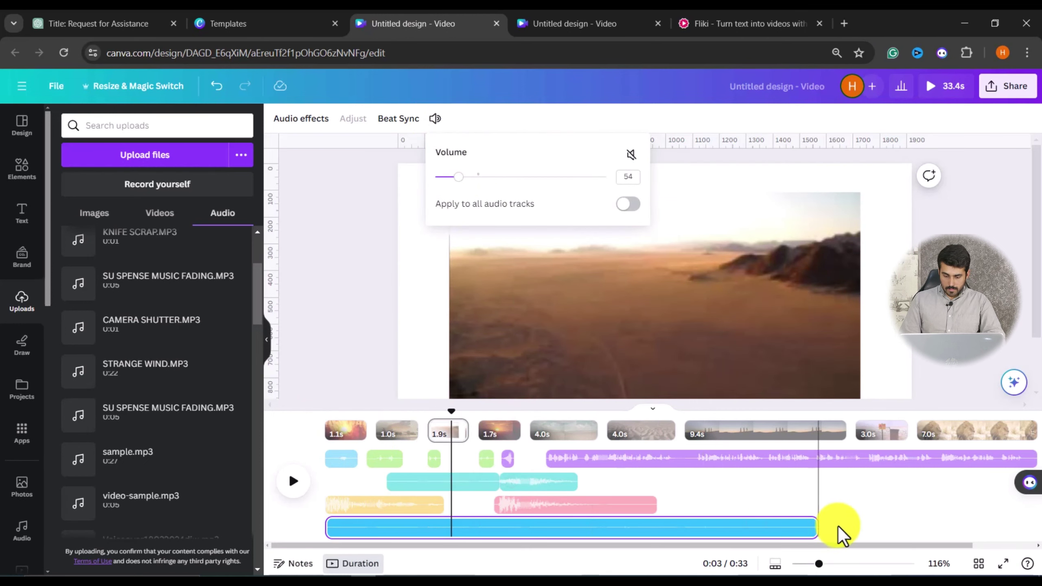
- Duplicate the STRANGE WIND.MP3 clip and place the copy directly after the original's end, within the seventh page
{"action": "left_click", "coordinate": [824, 524]}
{"action": "left_click", "coordinate": [816, 412]}
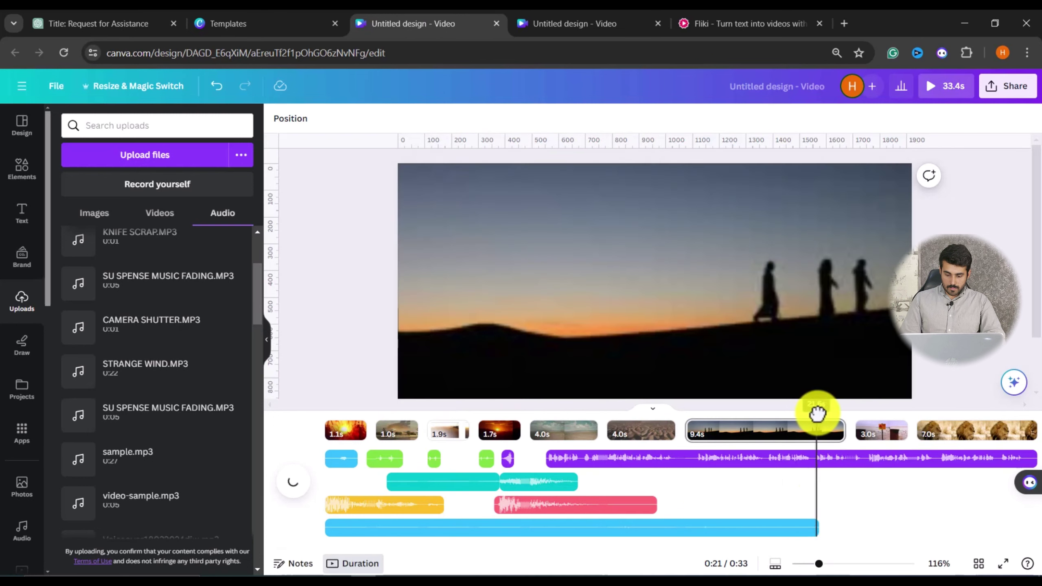
{"action": "left_click", "coordinate": [786, 531]}
{"action": "key", "text": "ctrl+c"}
{"action": "key", "text": "ctrl+v"}
{"action": "left_click_drag", "start_coordinate": [788, 481], "coordinate": [825, 501]}
{"action": "left_click", "coordinate": [824, 509]}
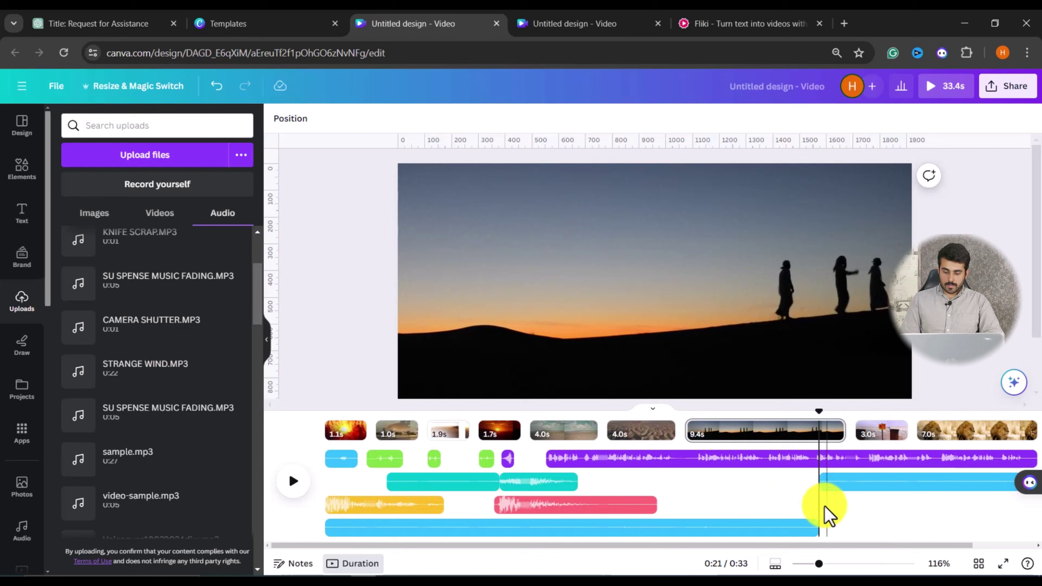
- Add SU SPENSE MUSIC FADING.MP3 to the seventh page and shift it to start at about 17 seconds
{"action": "left_click_drag", "start_coordinate": [820, 410], "coordinate": [705, 410]}
{"action": "scroll", "coordinate": [112, 353], "scroll_direction": "up", "scroll_amount": 4}
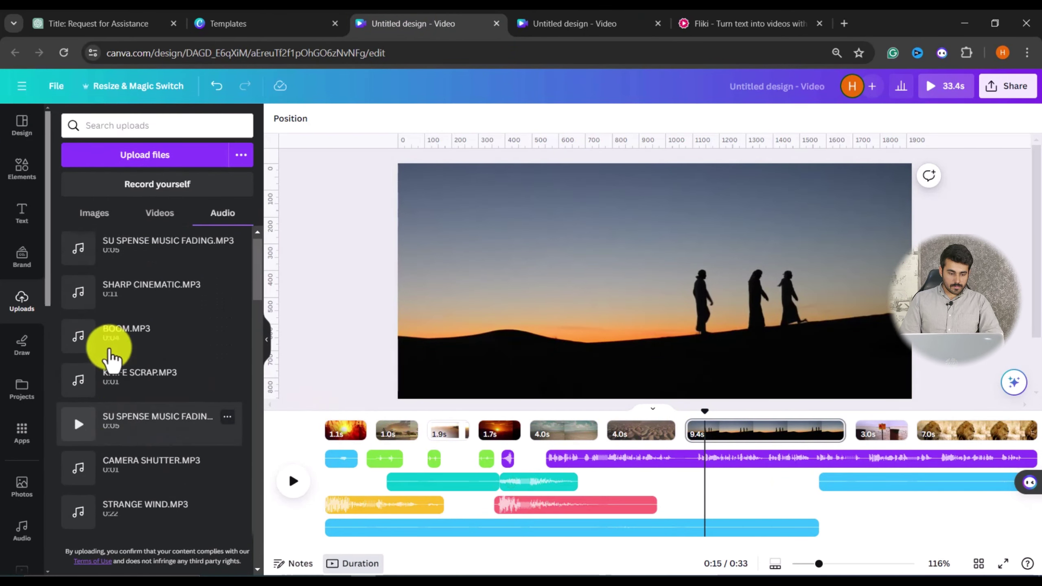
{"action": "left_click_drag", "start_coordinate": [706, 411], "coordinate": [730, 413]}
{"action": "left_click", "coordinate": [138, 261]}
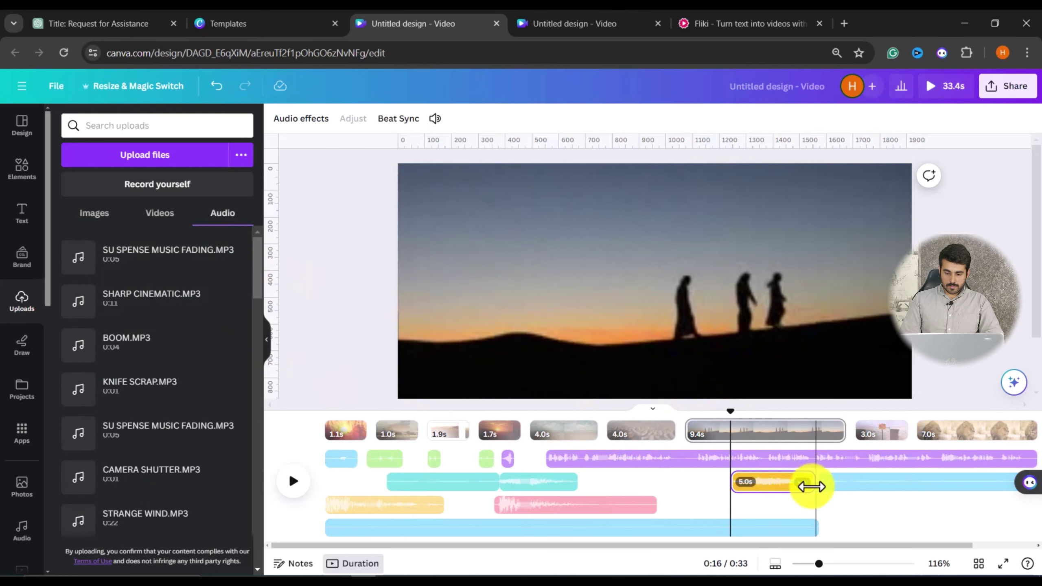
{"action": "left_click_drag", "start_coordinate": [787, 487], "coordinate": [801, 488]}
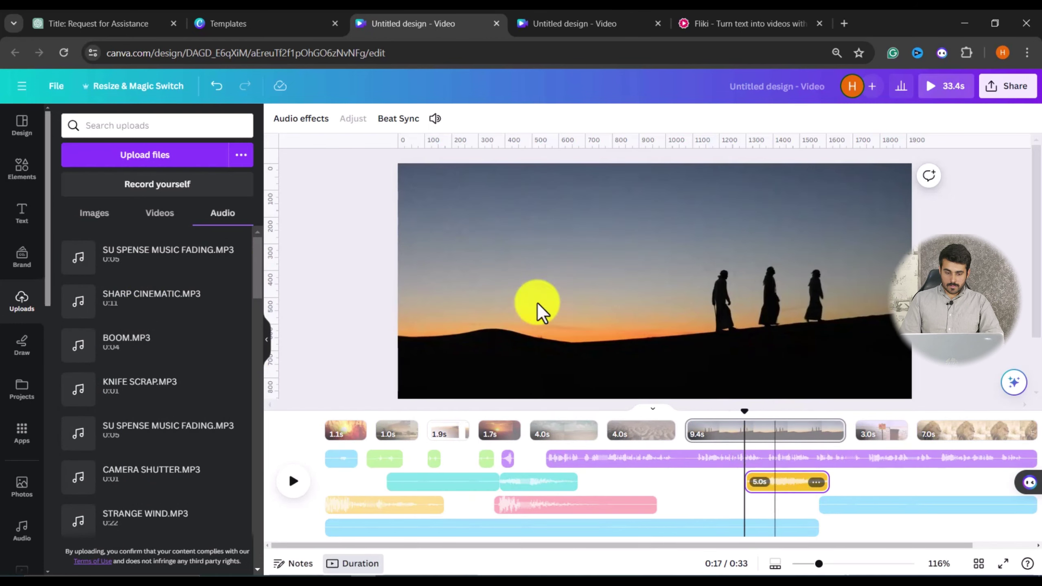
- Add another SHARP CINEMATIC.MP3 clip and move it to start at about 22.1 seconds, near the end of the seventh page
{"action": "left_click", "coordinate": [881, 412]}
{"action": "left_click", "coordinate": [133, 303]}
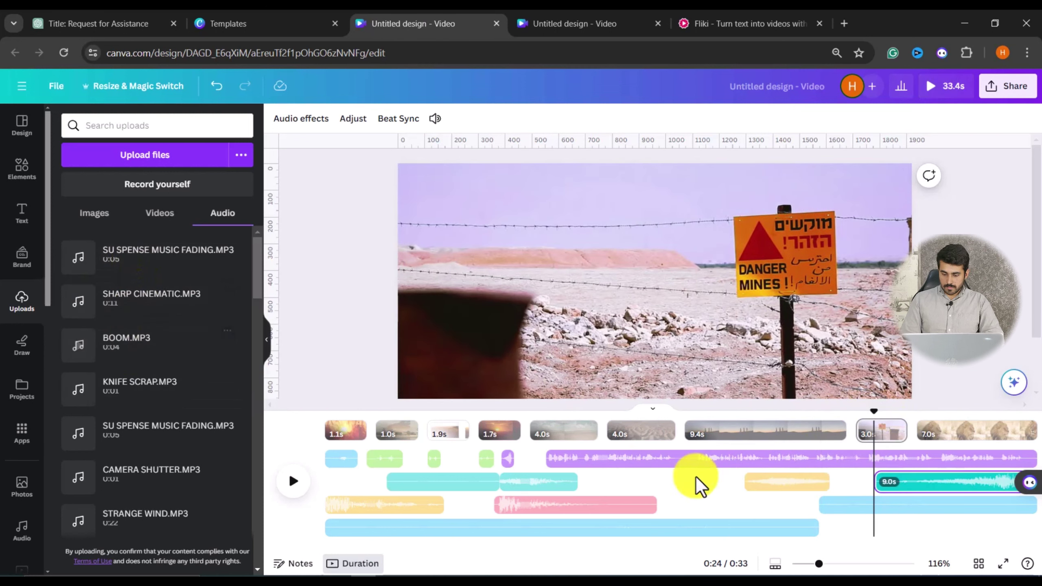
{"action": "left_click_drag", "start_coordinate": [951, 483], "coordinate": [854, 484]}
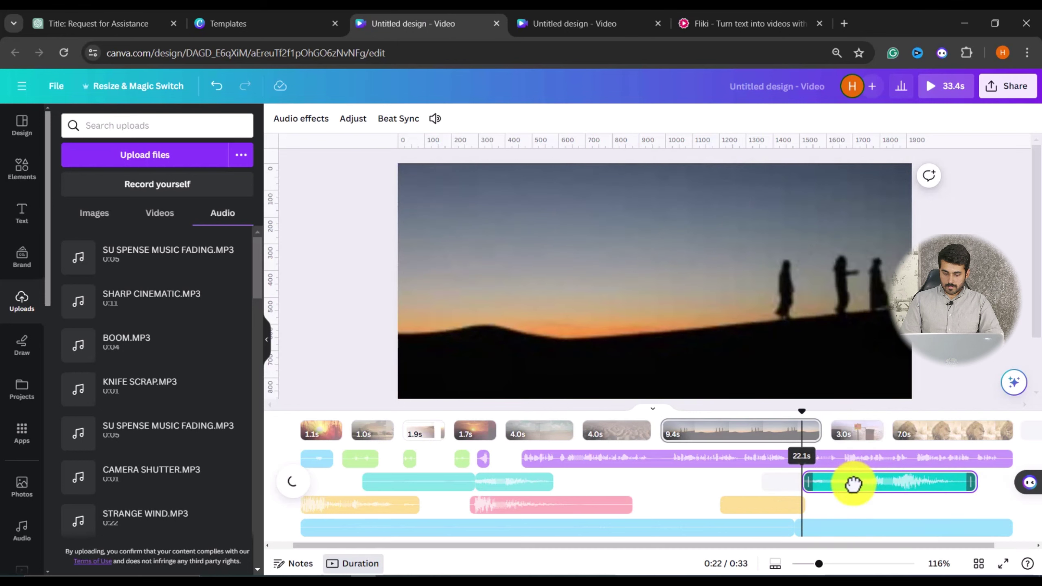
- Split the new SHARP CINEMATIC.MP3 clip near the end of the eighth page and set its 3.8-second first part's volume to 27
{"action": "left_click", "coordinate": [879, 487]}
{"action": "left_click", "coordinate": [849, 483]}
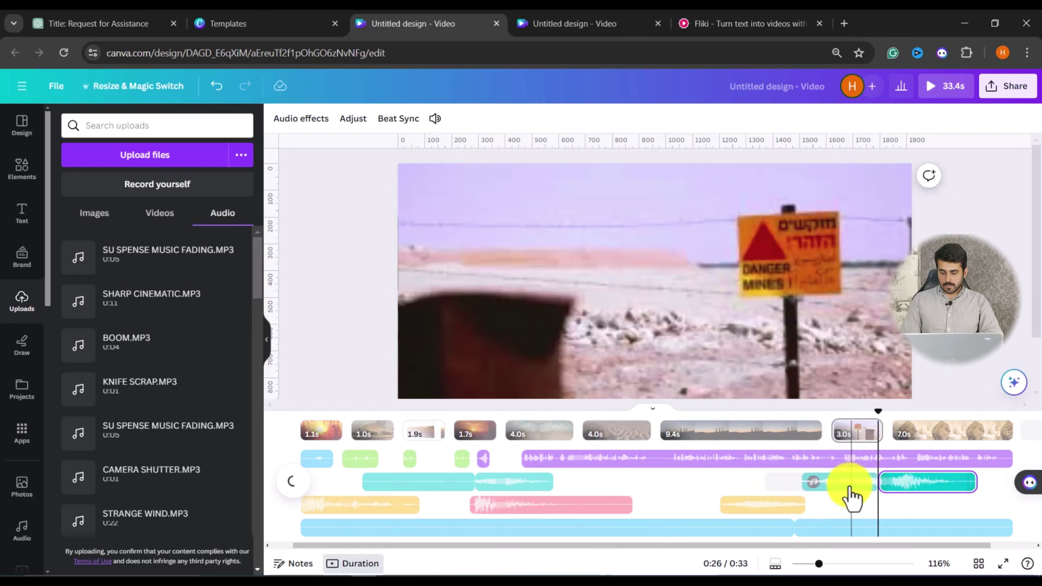
{"action": "left_click", "coordinate": [435, 118]}
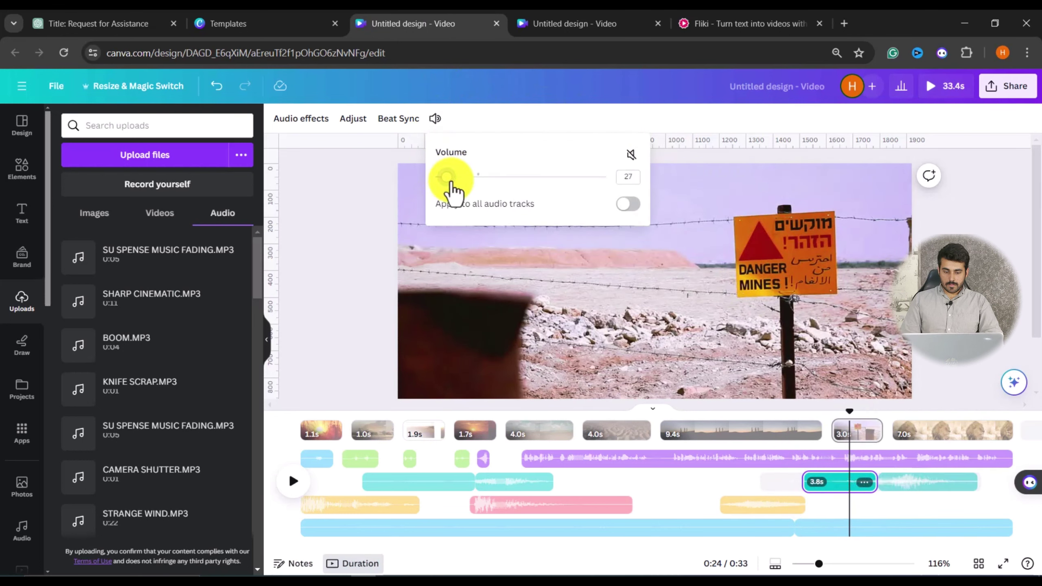
- Add Match & Move transitions between the first and second, second and third, and third and fourth pages
{"action": "left_click_drag", "start_coordinate": [849, 412], "coordinate": [193, 449]}
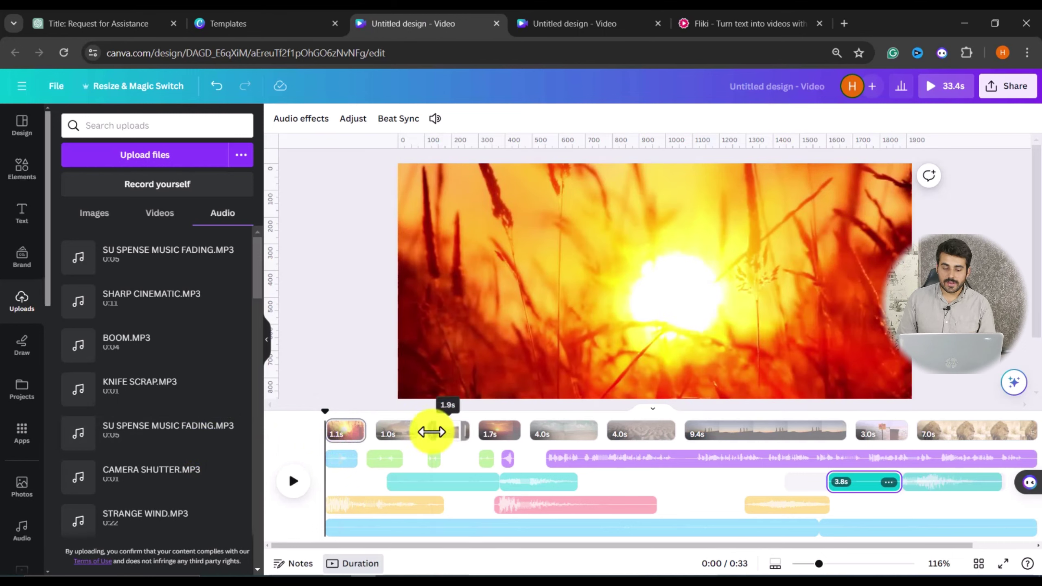
{"action": "left_click", "coordinate": [379, 431]}
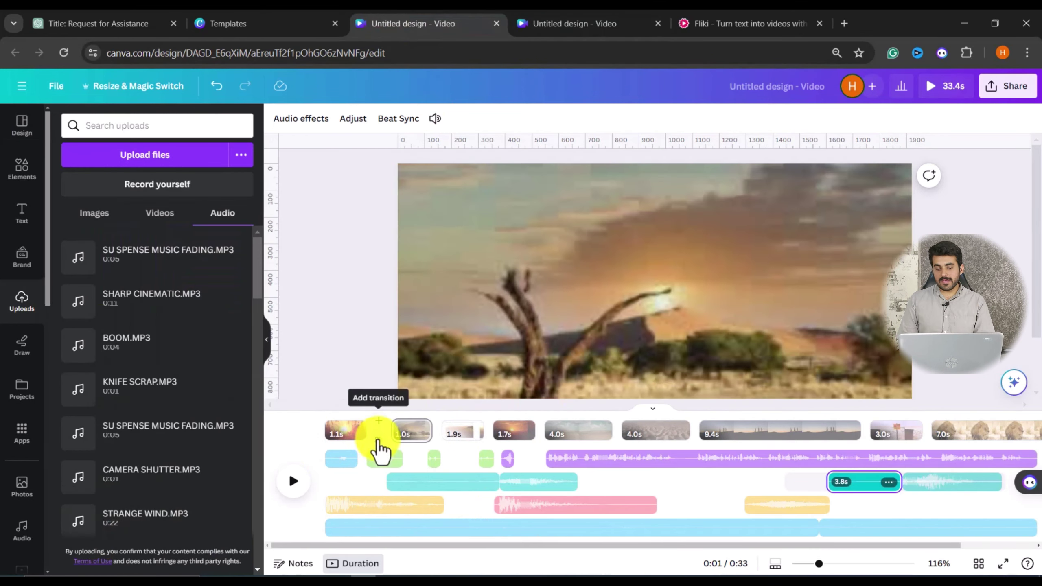
{"action": "left_click", "coordinate": [378, 441]}
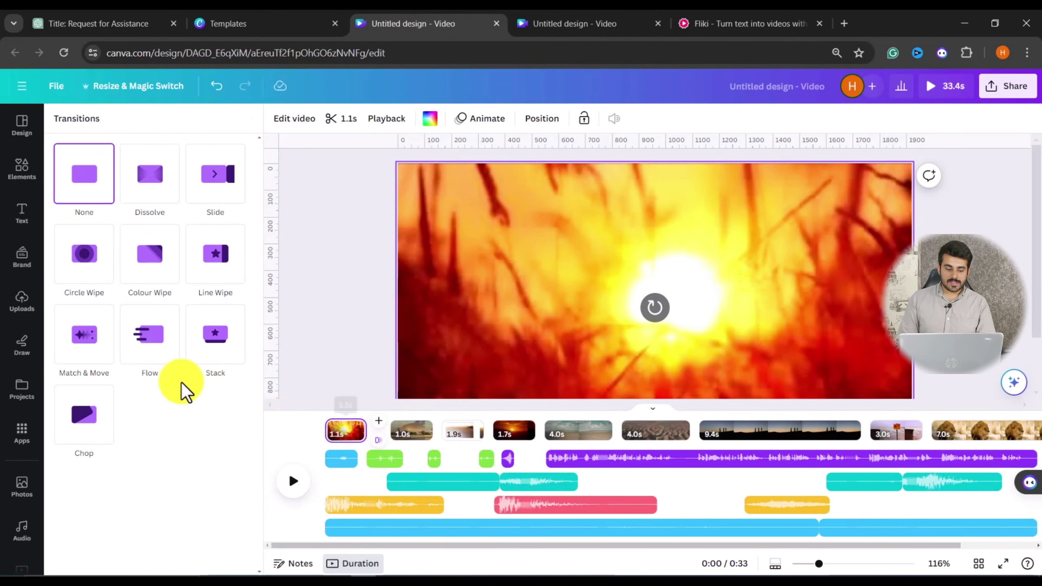
{"action": "left_click", "coordinate": [87, 341]}
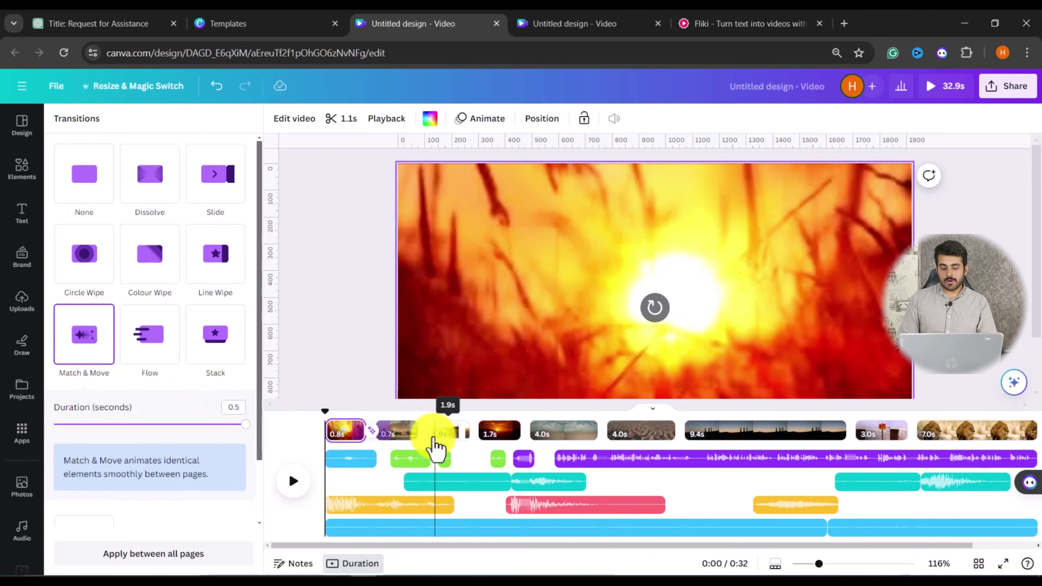
{"action": "left_click", "coordinate": [427, 435]}
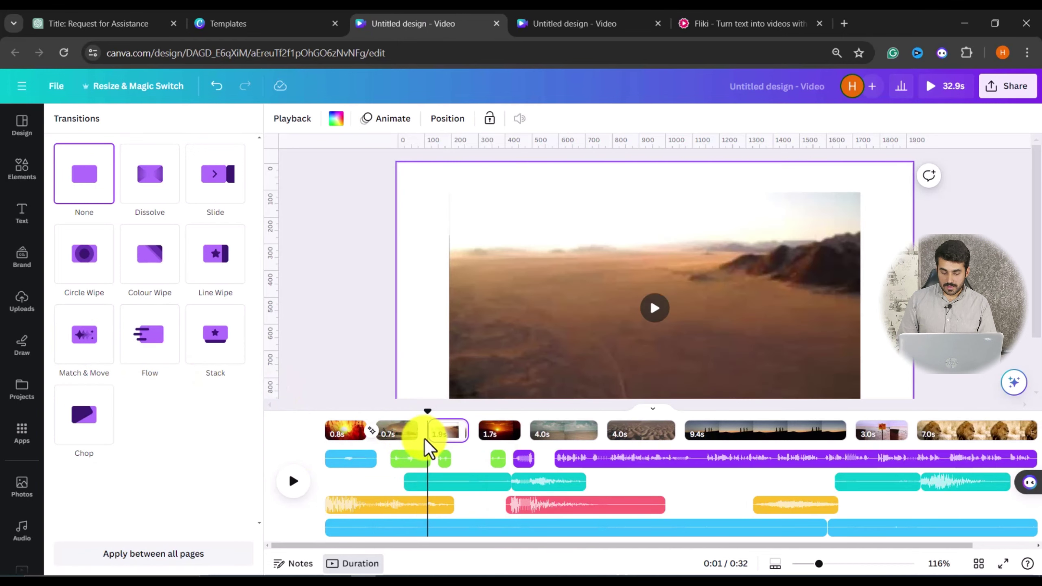
{"action": "left_click", "coordinate": [87, 344]}
{"action": "left_click", "coordinate": [478, 449]}
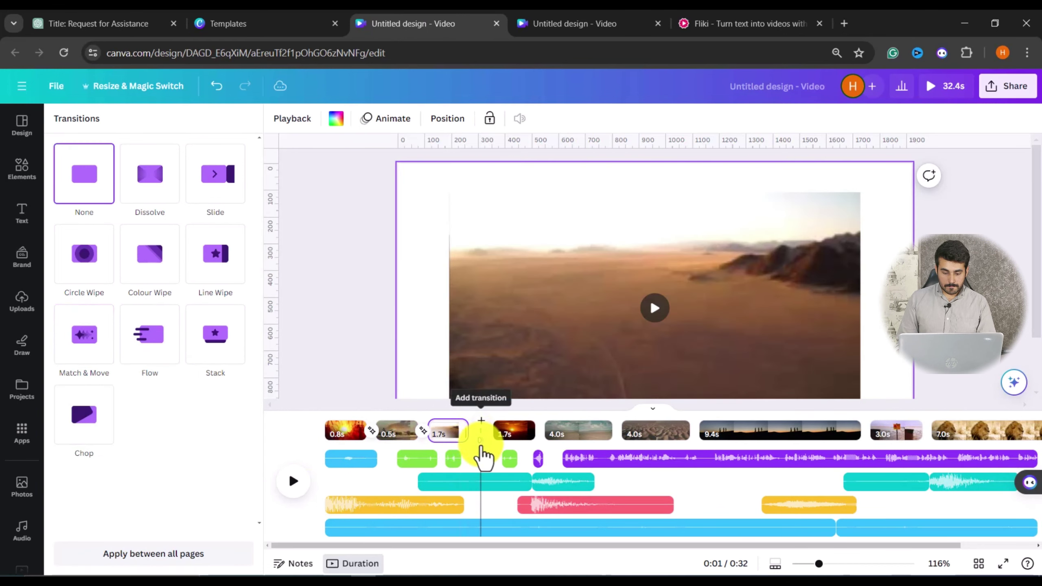
{"action": "left_click", "coordinate": [89, 353]}
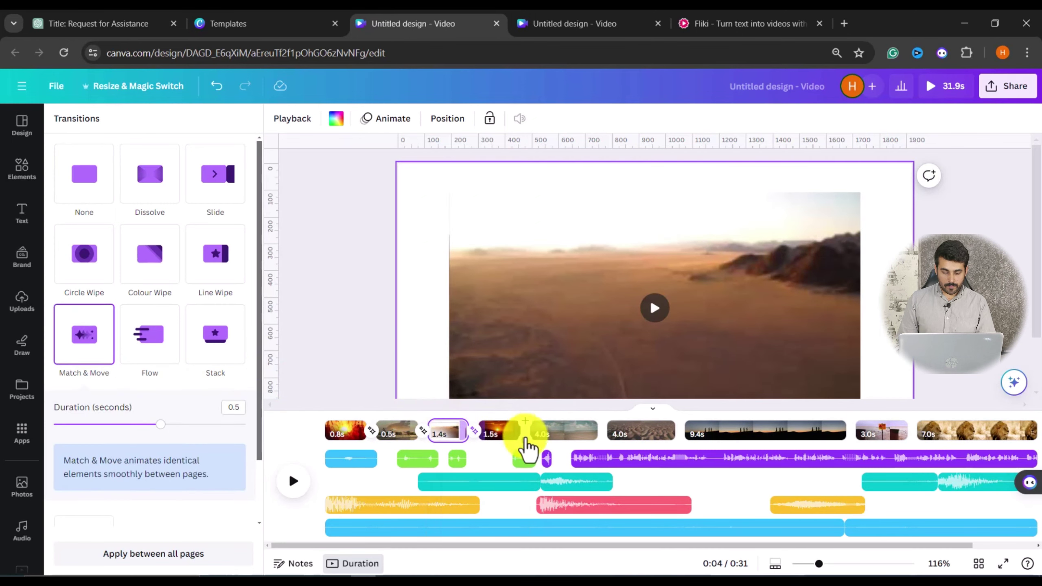
- Add a Colour Wipe transition between the fourth and fifth pages with all four colours black and a duration of 0.06 seconds
{"action": "left_click", "coordinate": [513, 433]}
{"action": "left_click", "coordinate": [165, 265]}
{"action": "left_click", "coordinate": [178, 475]}
{"action": "scroll", "coordinate": [122, 417], "scroll_direction": "down", "scroll_amount": 3}
{"action": "left_click", "coordinate": [30, 358]}
{"action": "left_click", "coordinate": [206, 475]}
{"action": "left_click", "coordinate": [46, 453]}
{"action": "left_click", "coordinate": [236, 475]}
{"action": "left_click", "coordinate": [75, 453]}
{"action": "left_click", "coordinate": [149, 475]}
{"action": "left_click", "coordinate": [21, 456]}
{"action": "left_click_drag", "start_coordinate": [85, 344], "coordinate": [66, 345]}
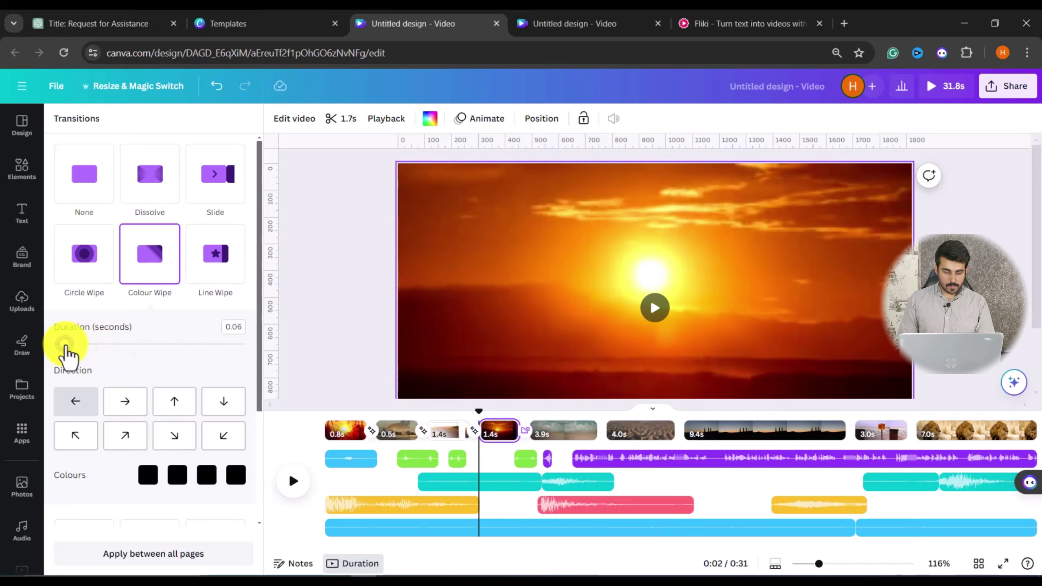
- Add a Dissolve transition between the eighth page with the danger sign and the ninth page with the lions
{"action": "left_click_drag", "start_coordinate": [529, 416], "coordinate": [919, 448]}
{"action": "left_click", "coordinate": [919, 441]}
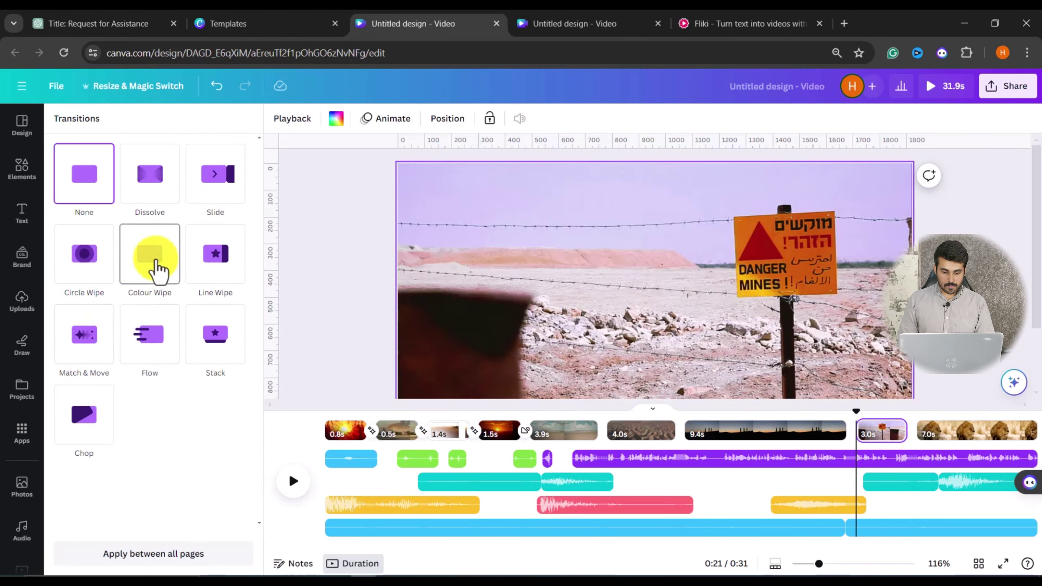
{"action": "left_click", "coordinate": [87, 343]}
{"action": "left_click", "coordinate": [155, 185]}
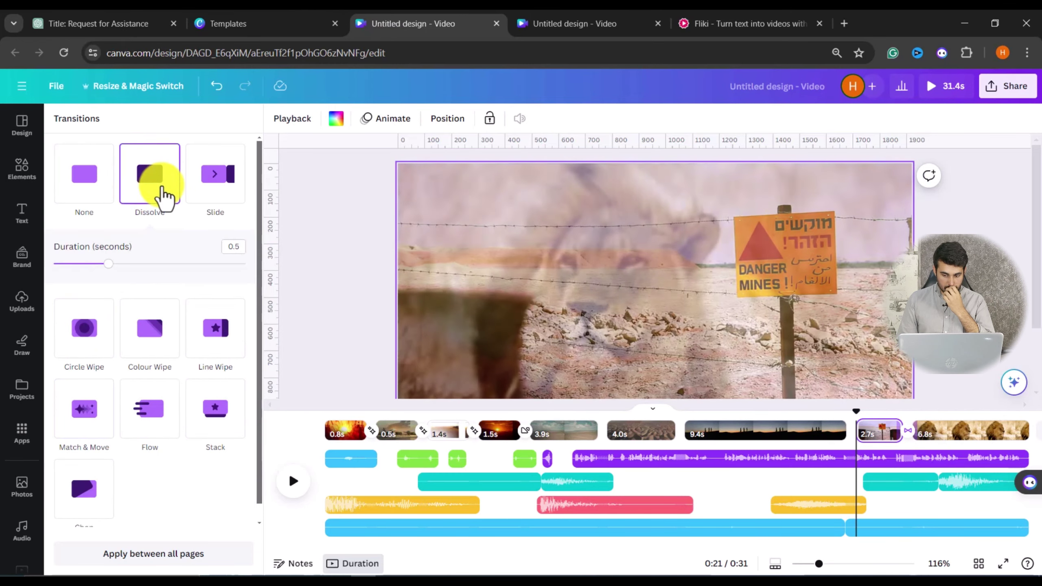